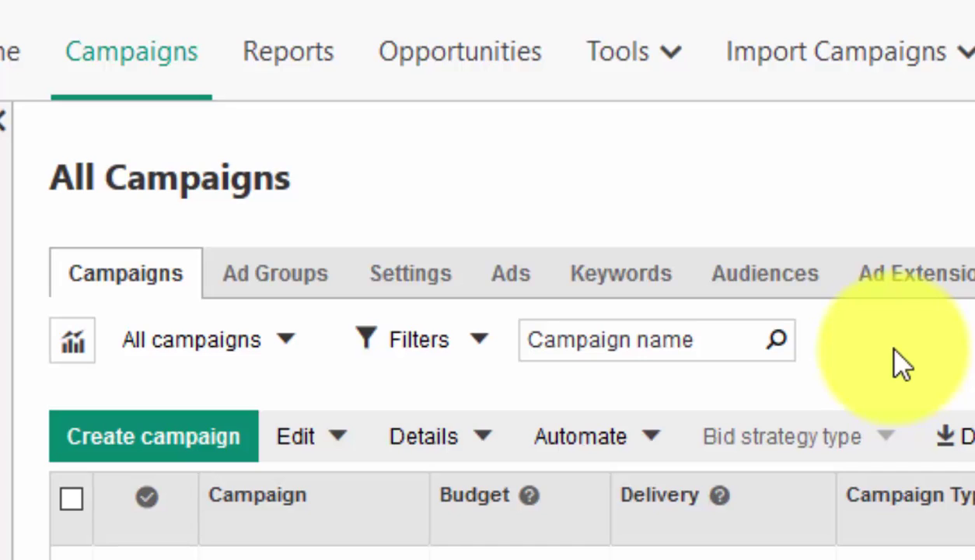
Step: Create a new campaign with 'Visits to my website' as its goal
click(135, 440)
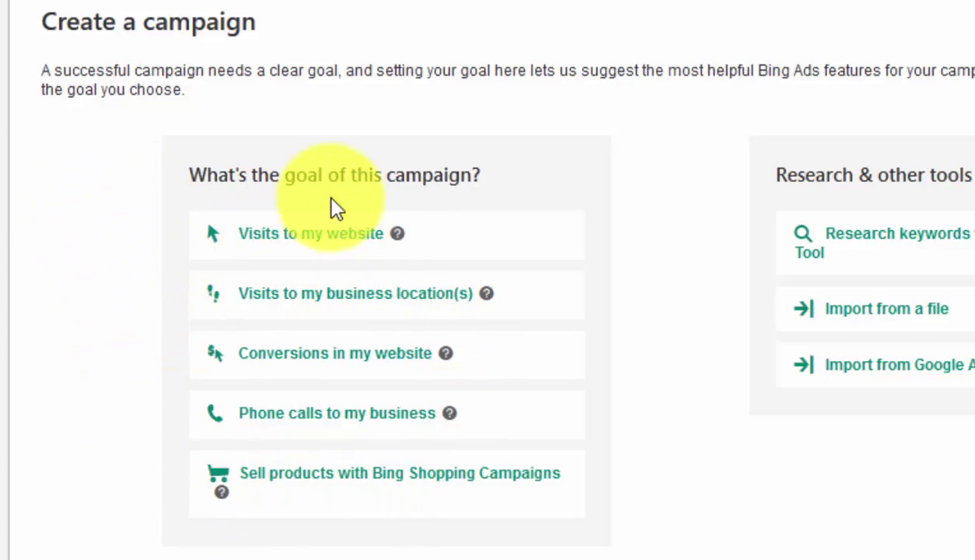
click(339, 244)
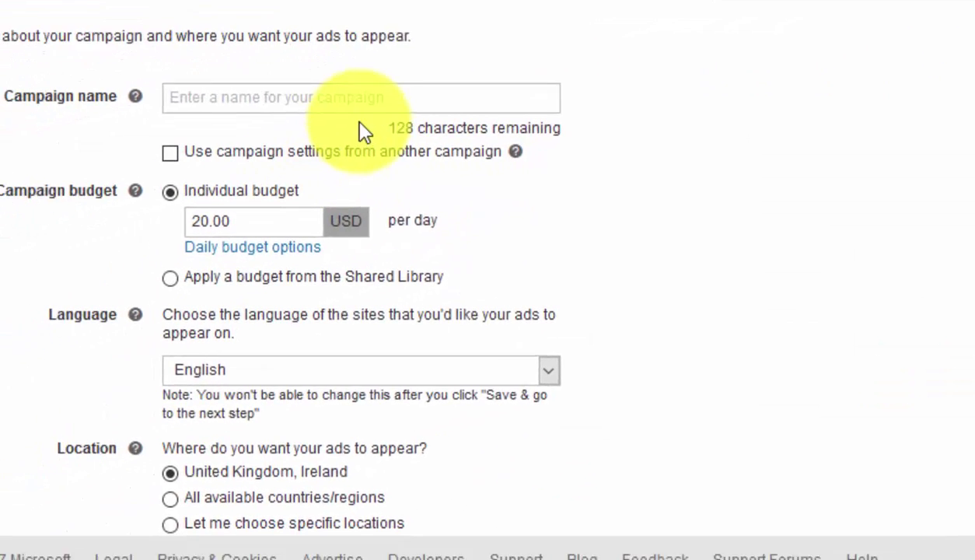
Step: Enter 'my offer' as the campaign name
click(374, 96)
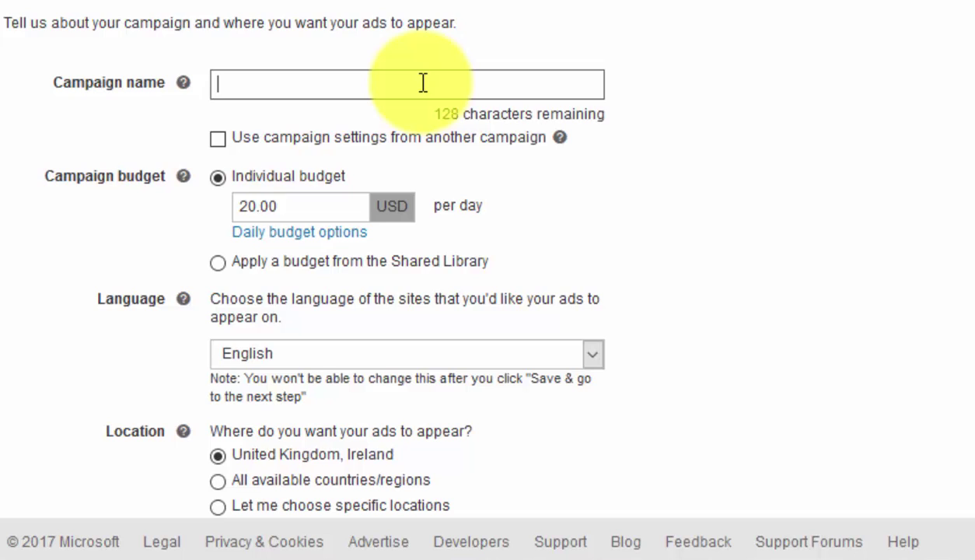
text(my offer)
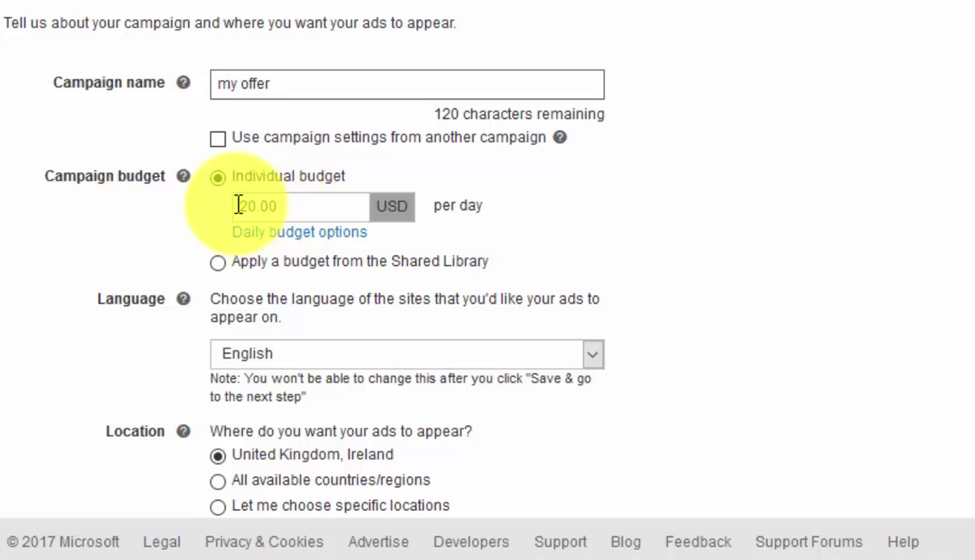
drag(246, 205, 363, 212)
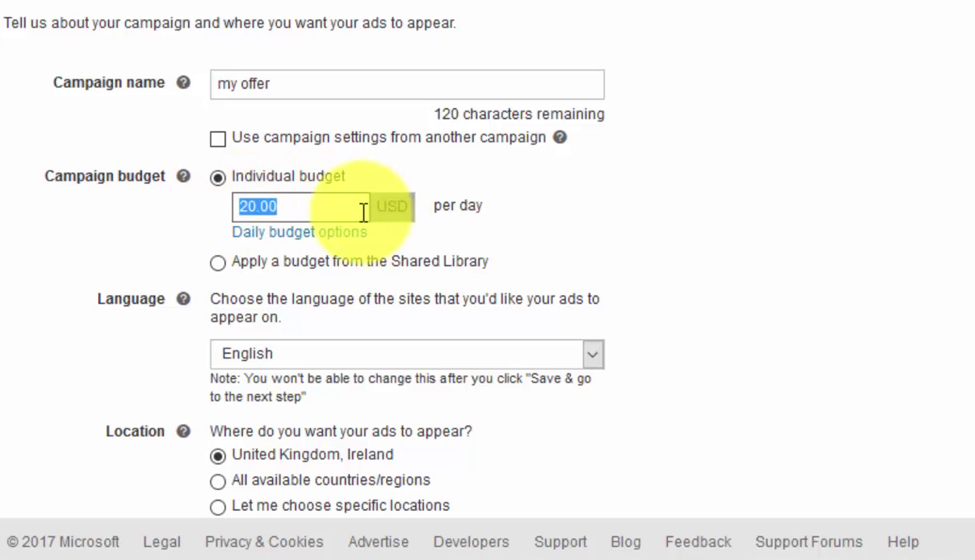
click(290, 212)
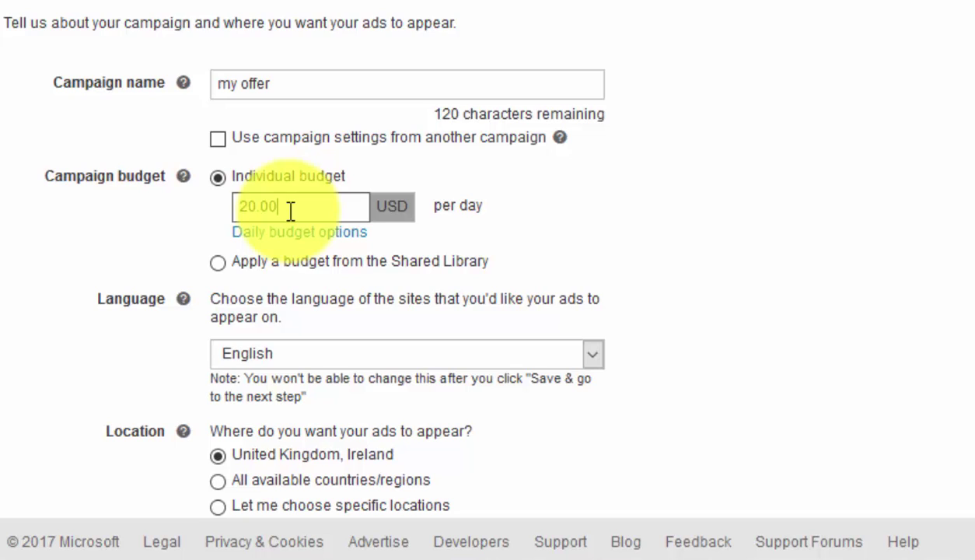
drag(290, 211, 243, 207)
click(267, 206)
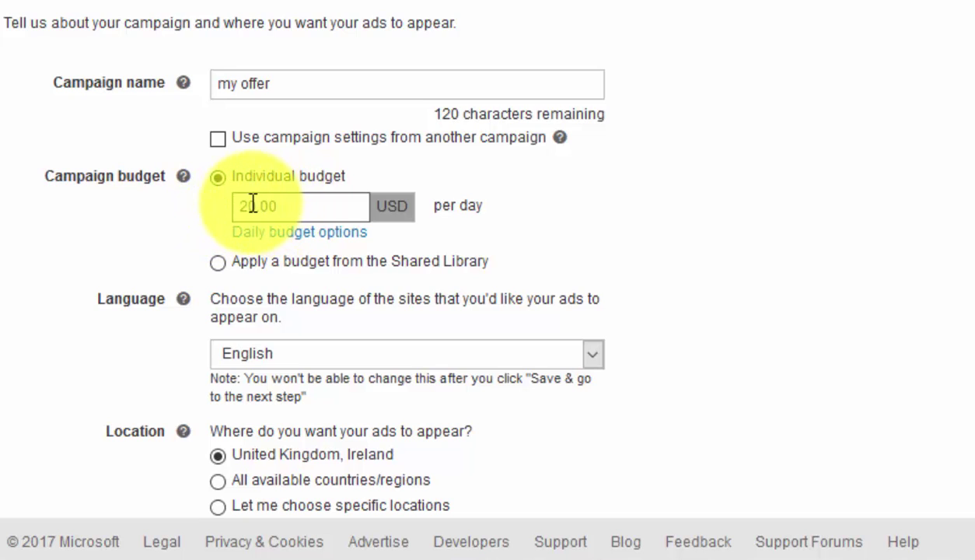
drag(252, 205, 311, 205)
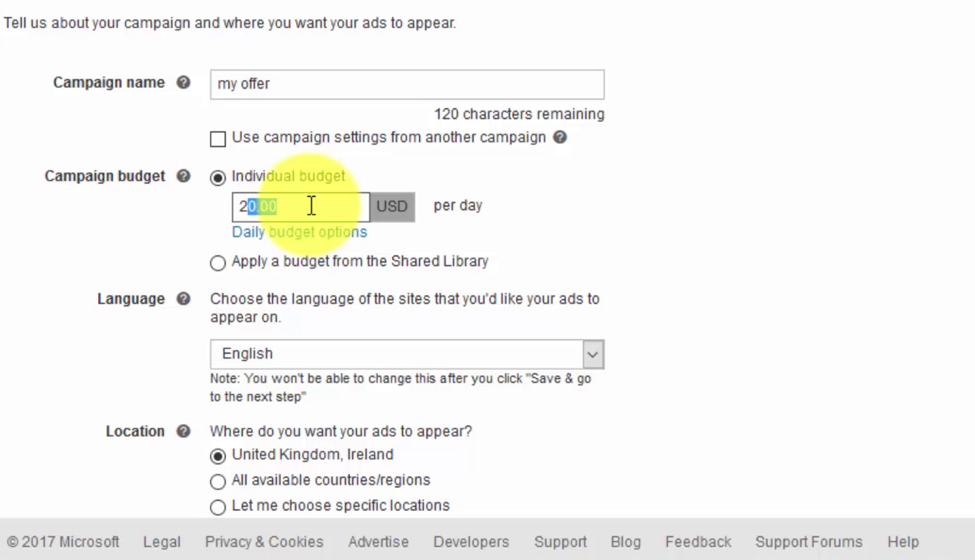
click(245, 209)
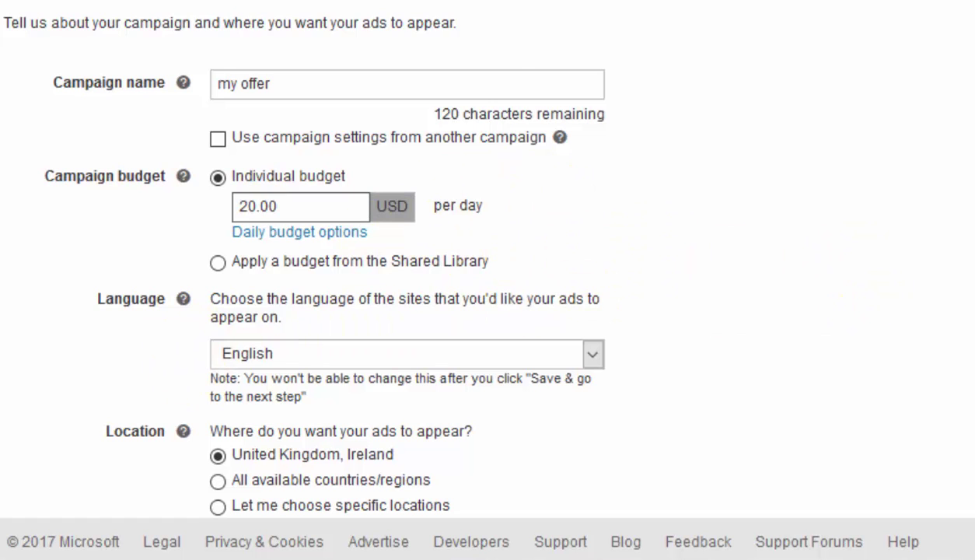
Step: Choose specific locations and target United States only, found by searching 'united'
scroll(487, 257, down, 3)
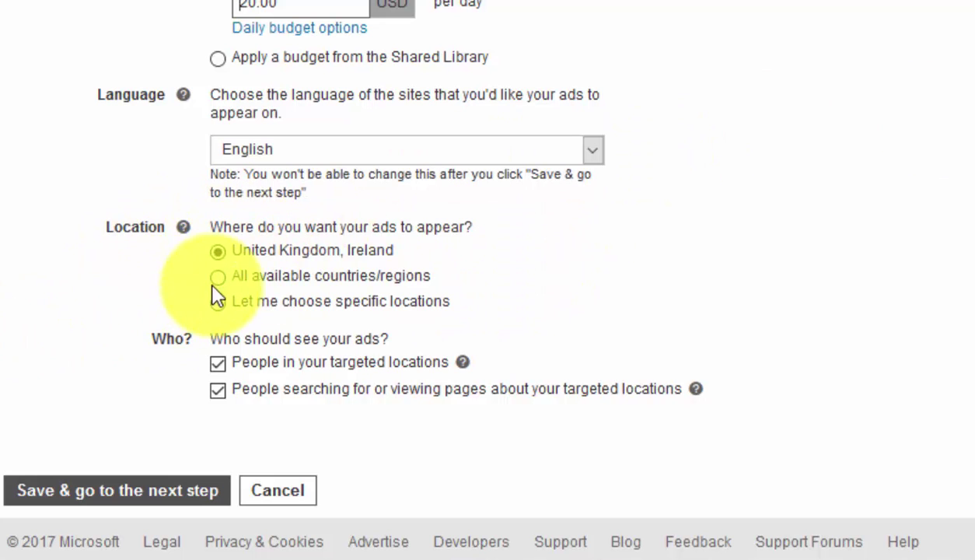
click(220, 304)
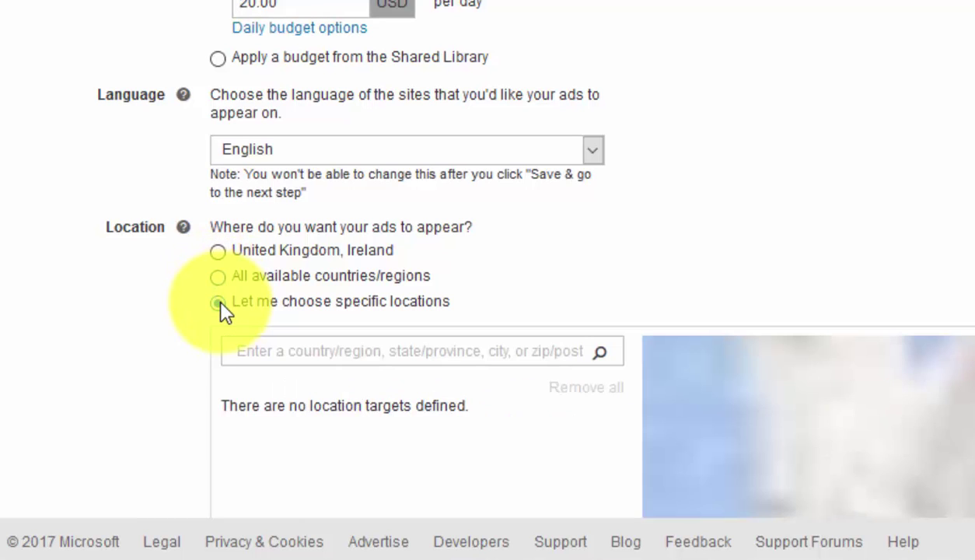
click(347, 360)
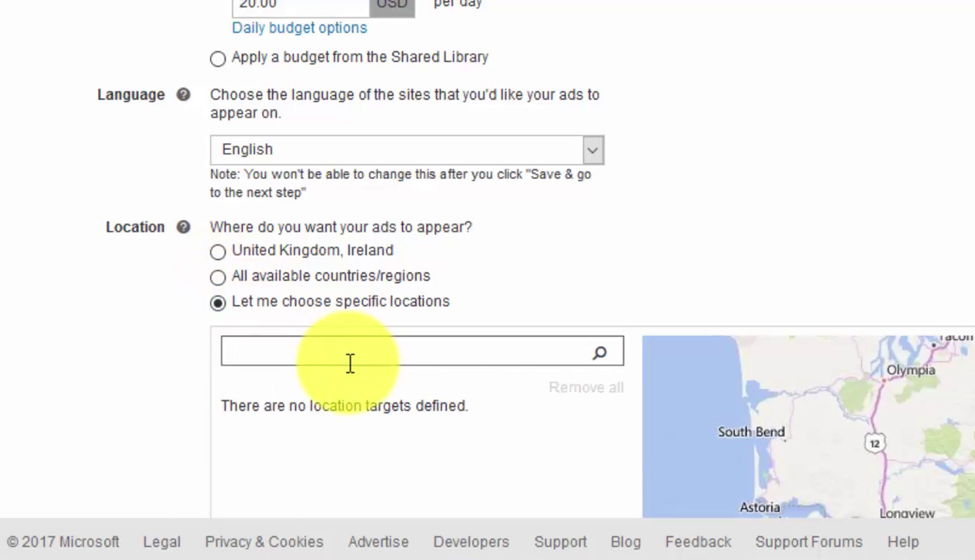
text(united)
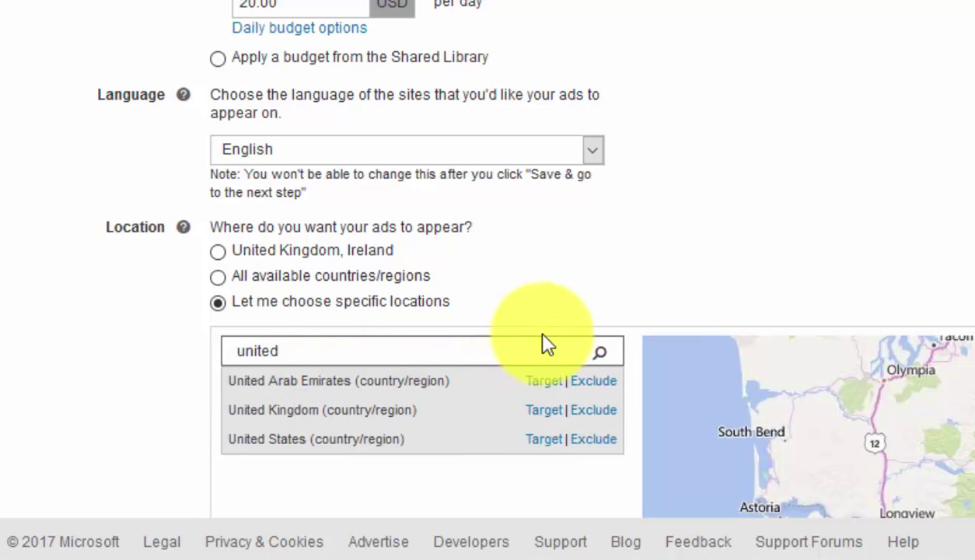
click(544, 440)
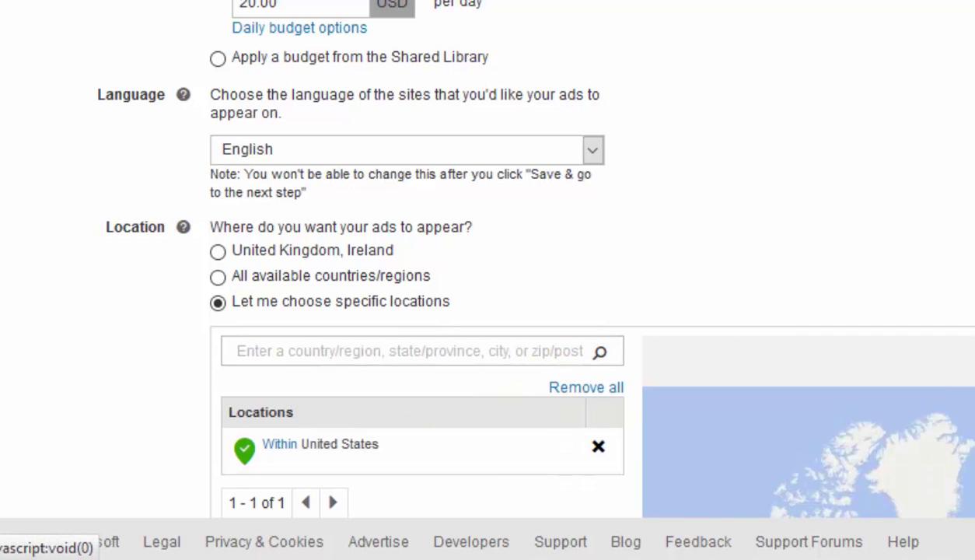
scroll(498, 311, down, 8)
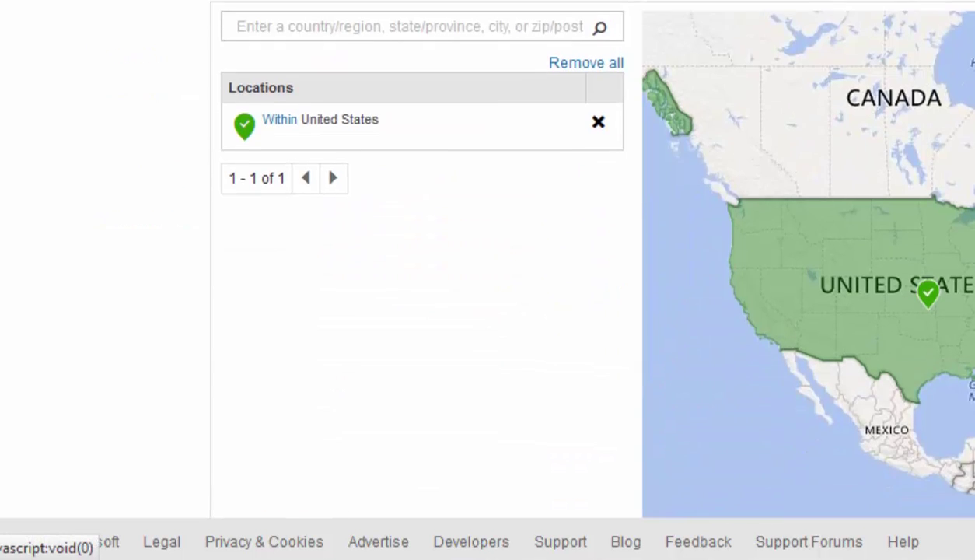
scroll(838, 374, down, 2)
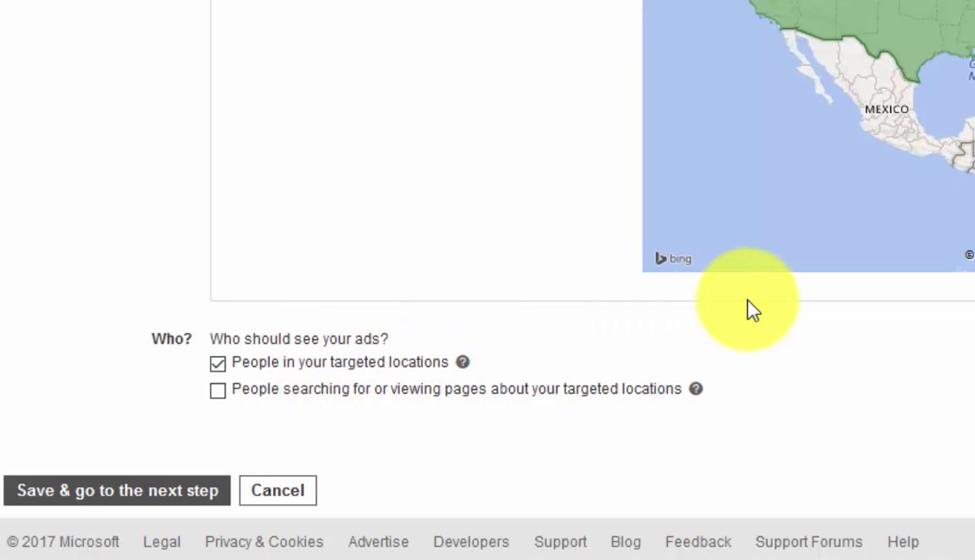
Step: Save the campaign settings and mark 'My website is not ready' on the ad group step
click(144, 496)
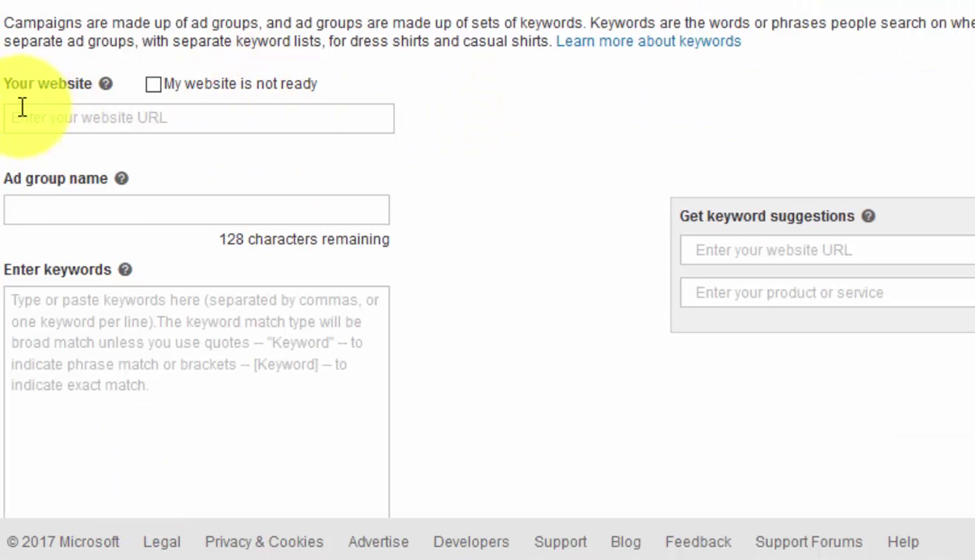
click(82, 115)
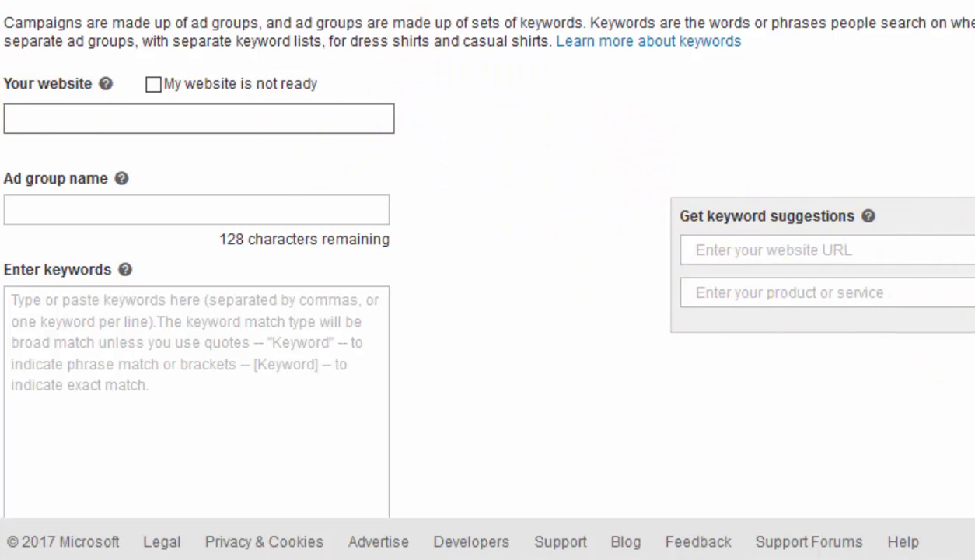
click(154, 84)
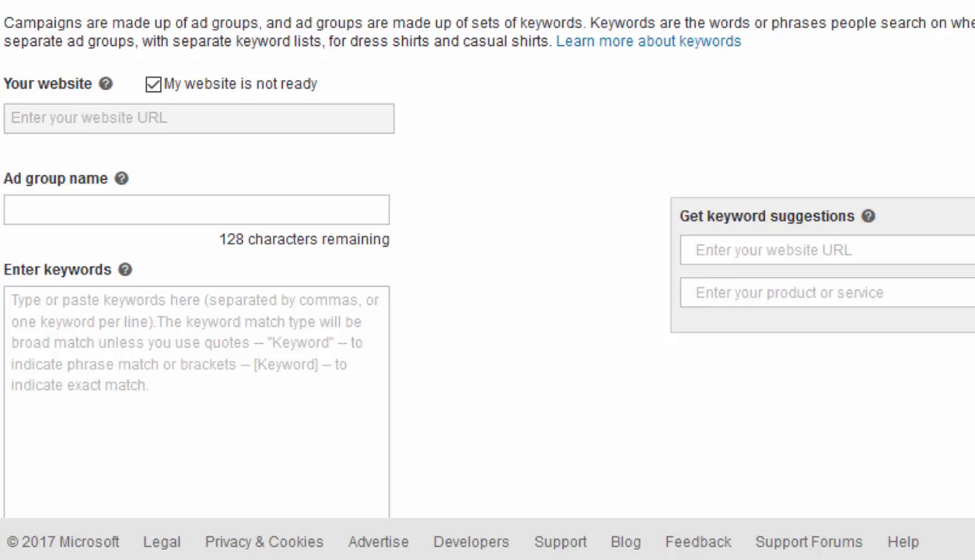
scroll(487, 280, down, 2)
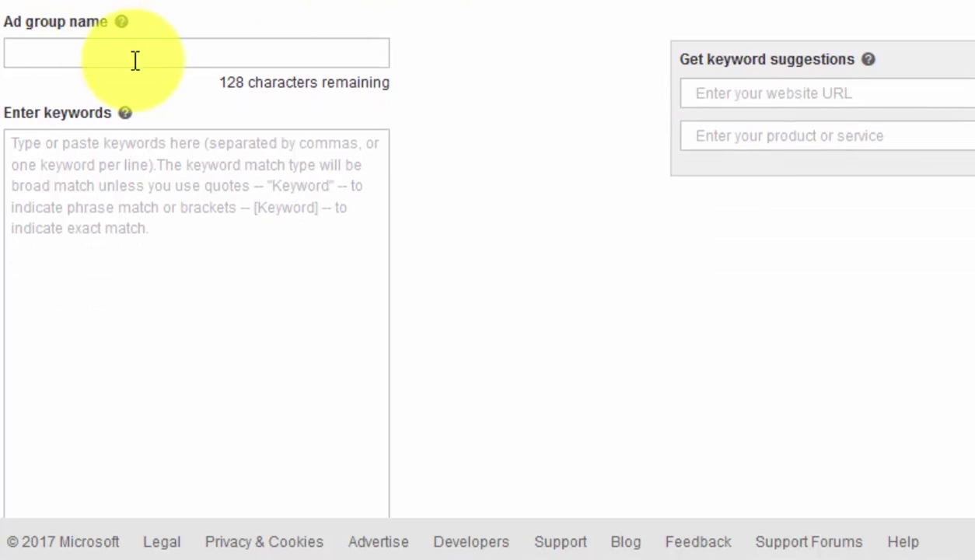
Step: Name the ad group 'make money kw' and add the keyword 'make money online'
click(135, 61)
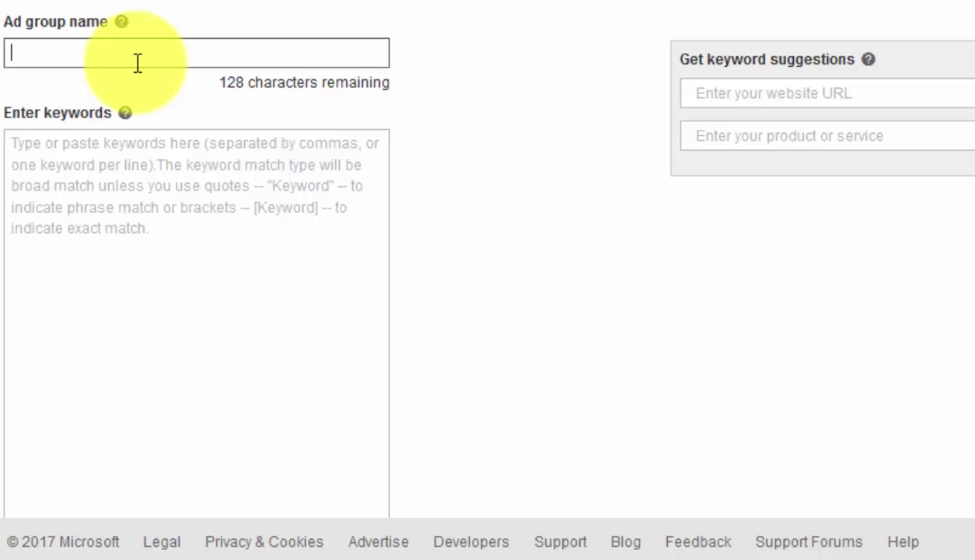
text(make money kw)
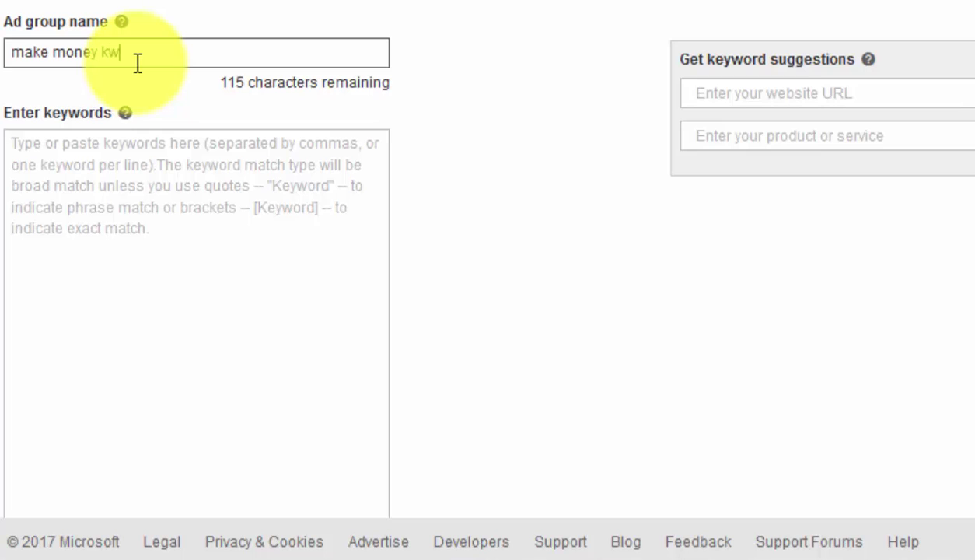
click(133, 161)
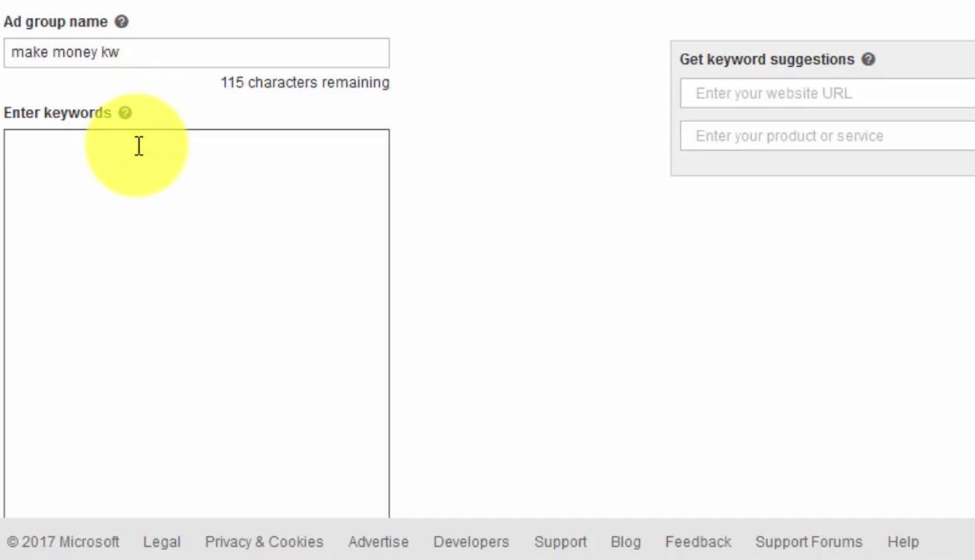
text(make money o)
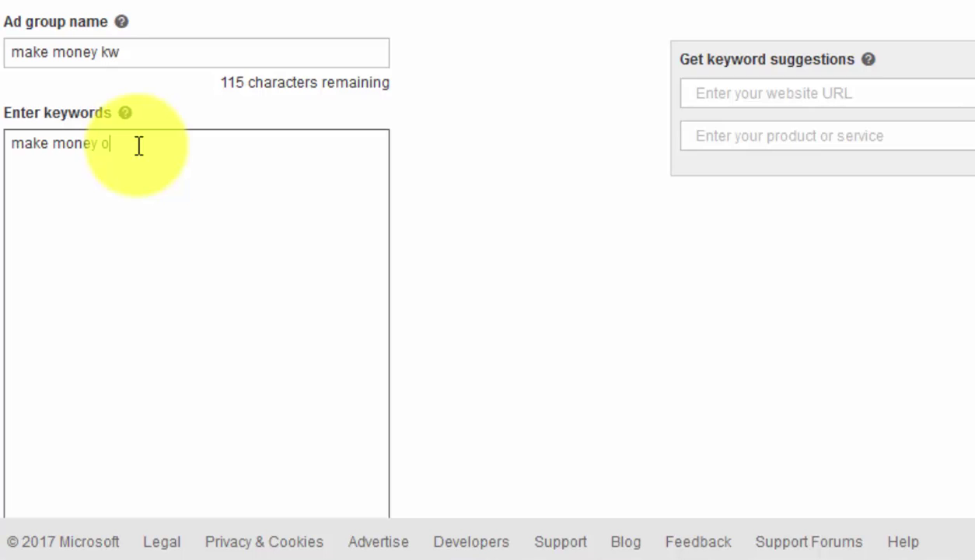
text(nline)
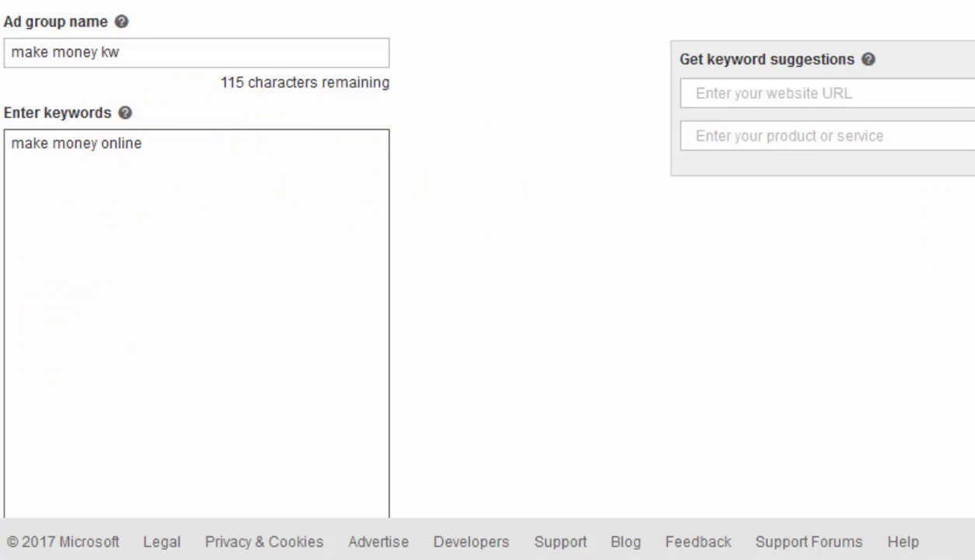
scroll(487, 280, down, 3)
scroll(487, 280, up, 2)
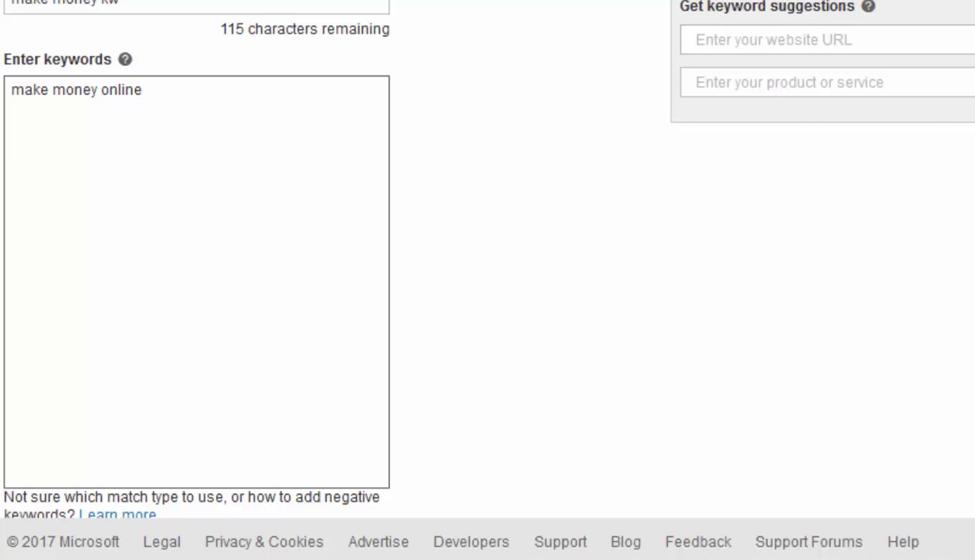
scroll(488, 280, down, 2)
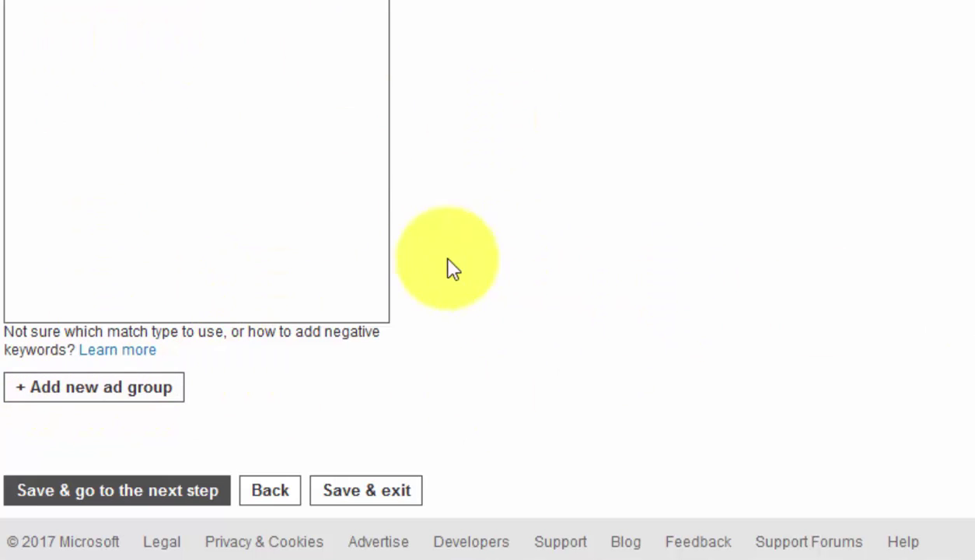
Step: Save the ad group and start a new ad with ad type Expanded text ad
click(136, 499)
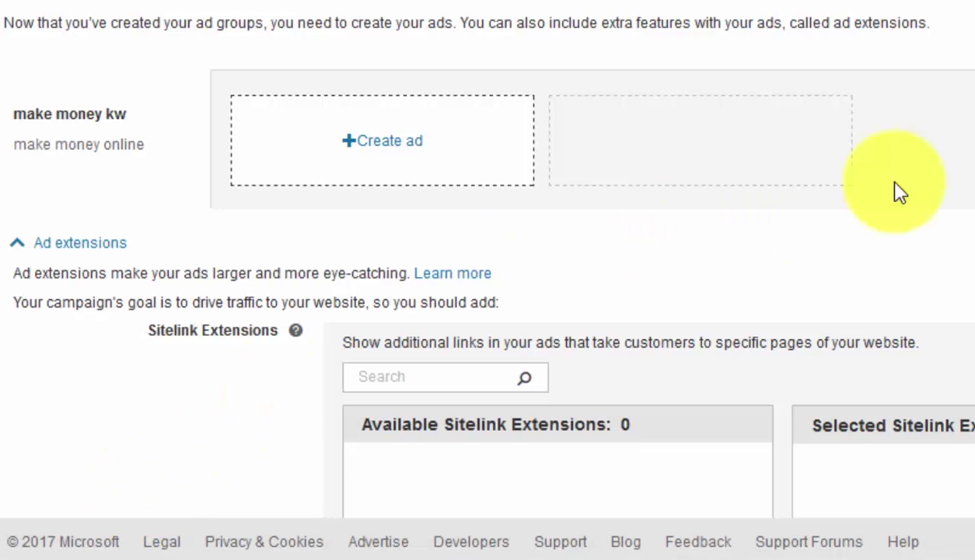
click(385, 144)
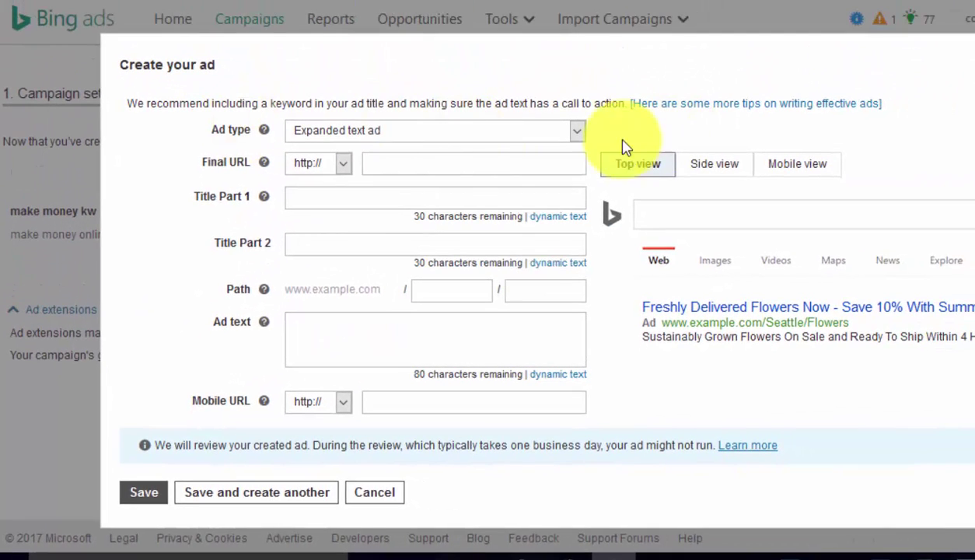
click(576, 132)
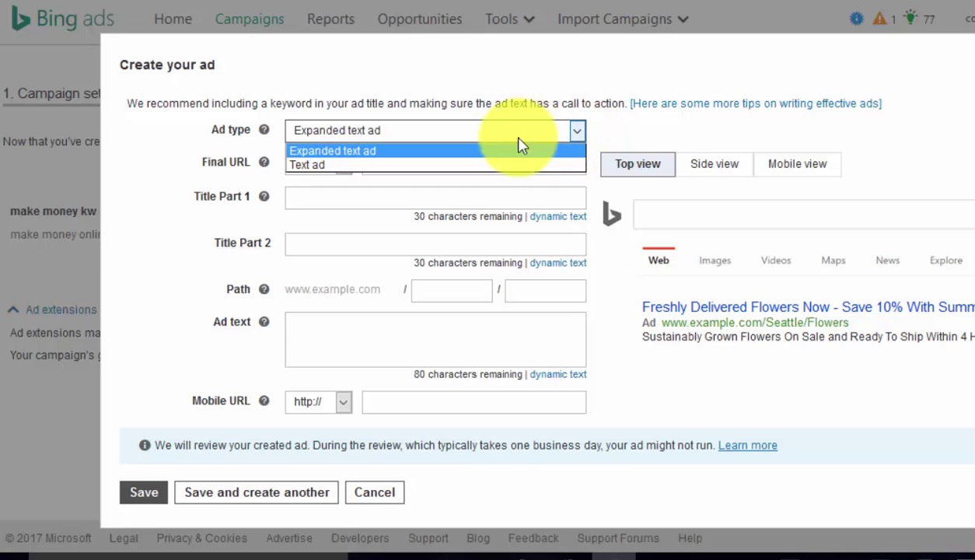
click(437, 152)
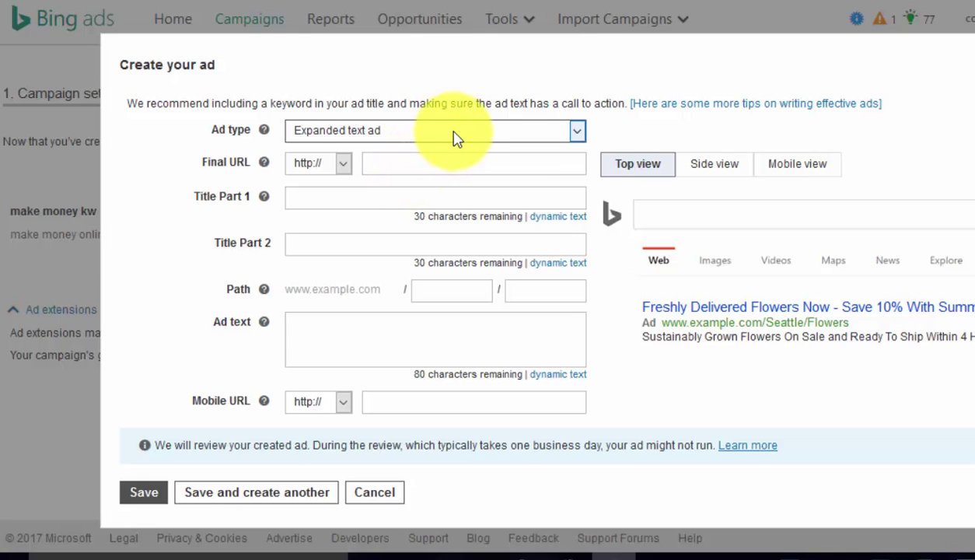
click(456, 132)
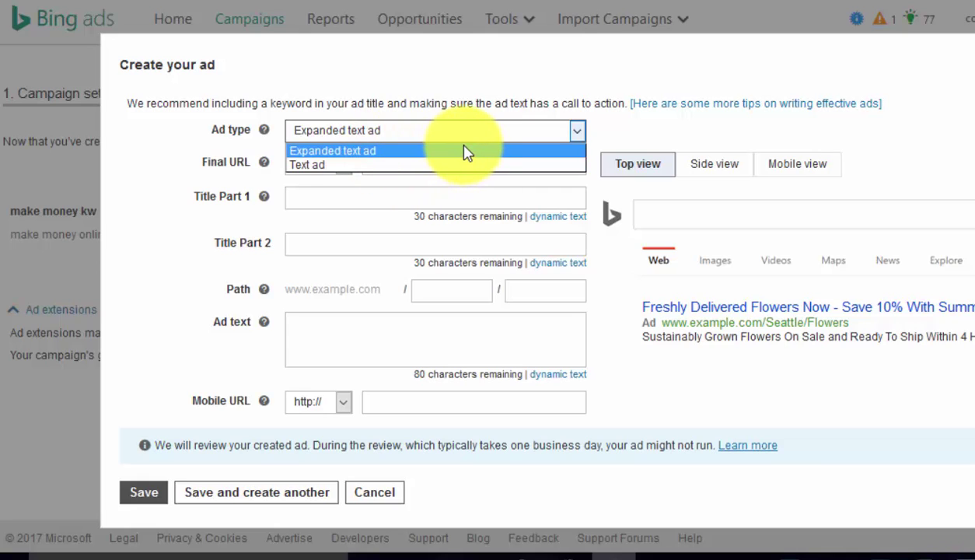
click(465, 151)
click(439, 163)
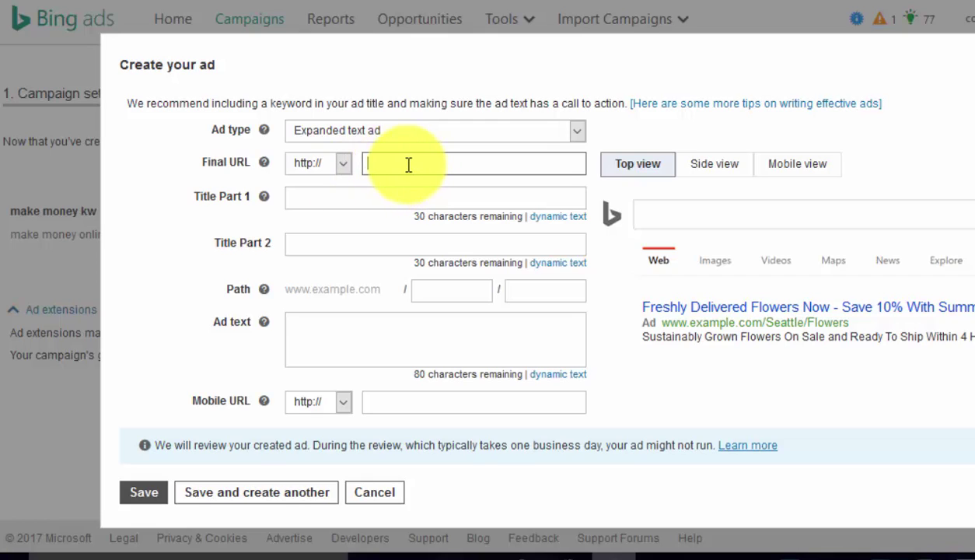
Step: Enter final URL yourwebsite.com/squeeze and first headline 'Put a good headline here'
text(yourw)
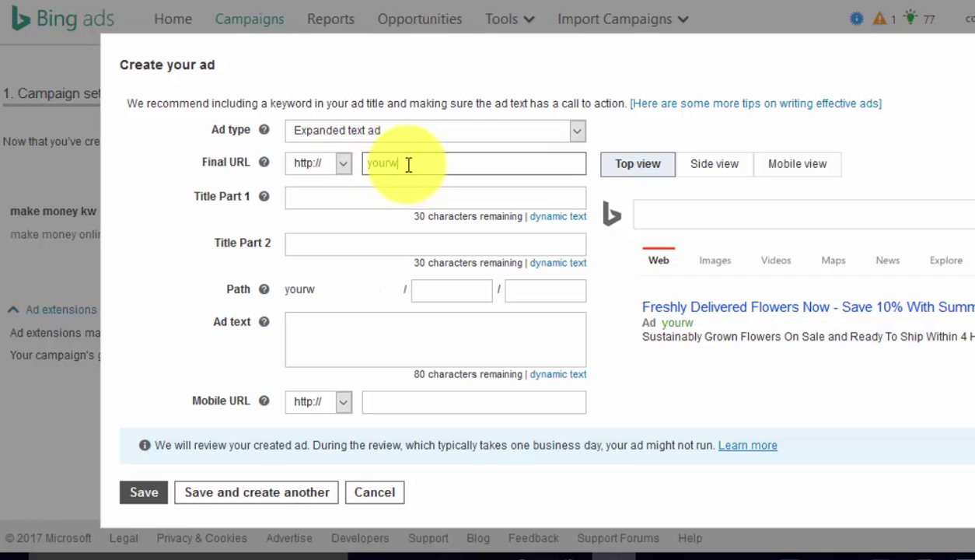
text(ebsite.co)
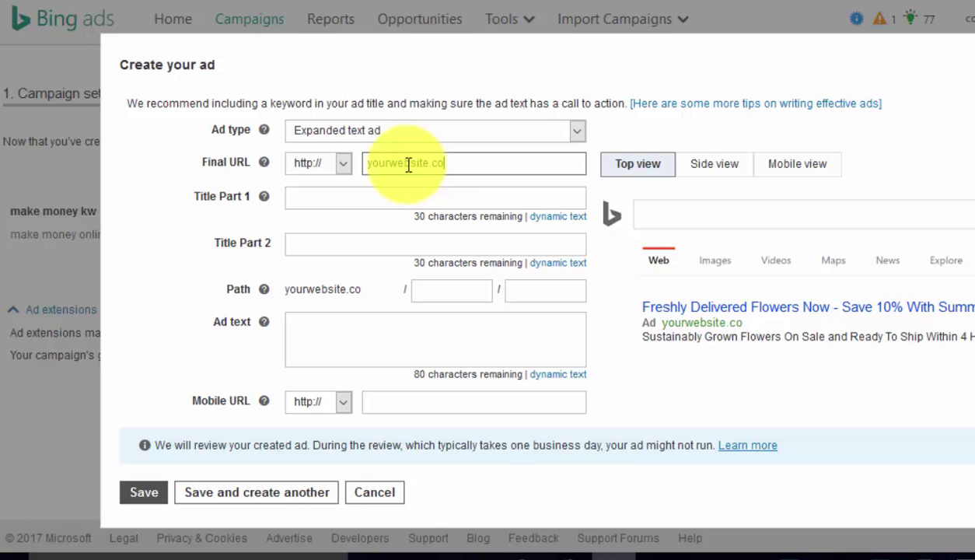
text(m/squeeze)
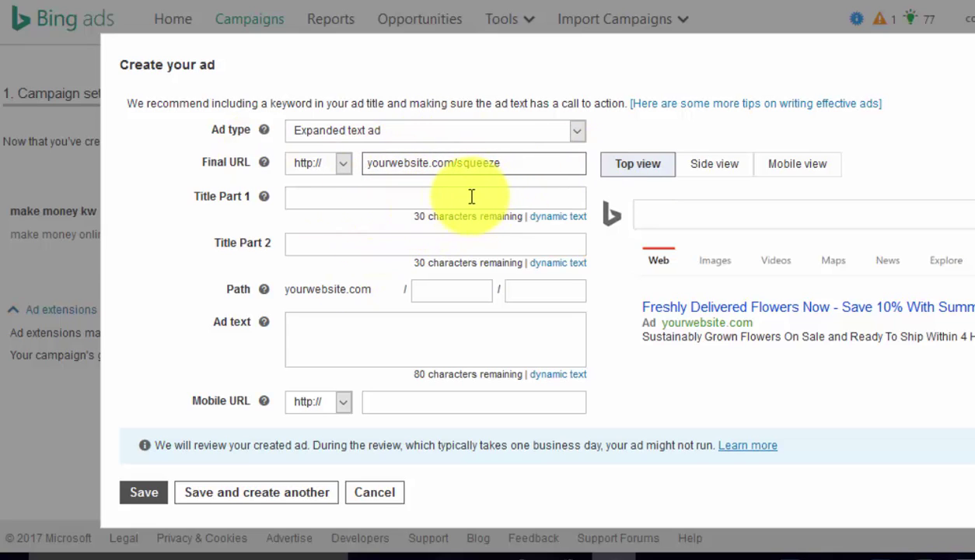
click(427, 198)
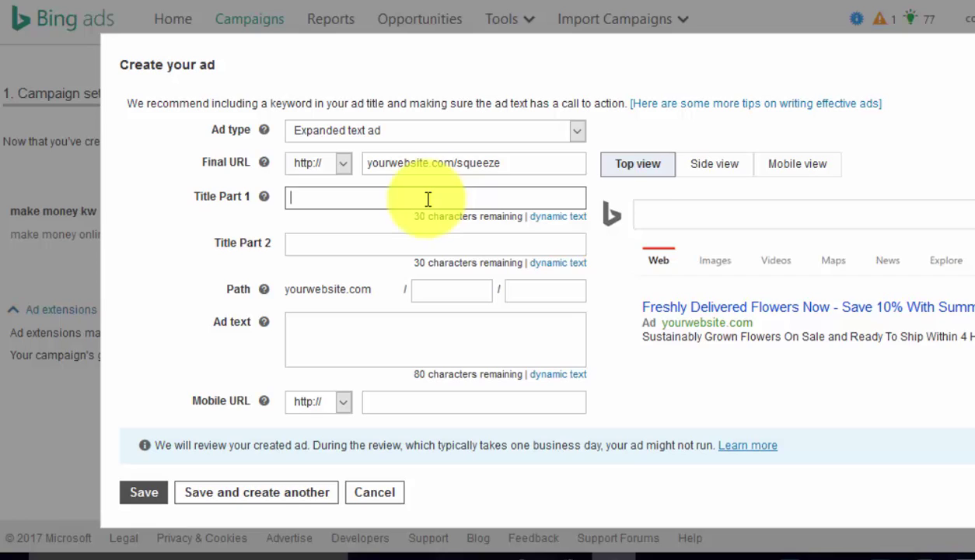
text(Put a )
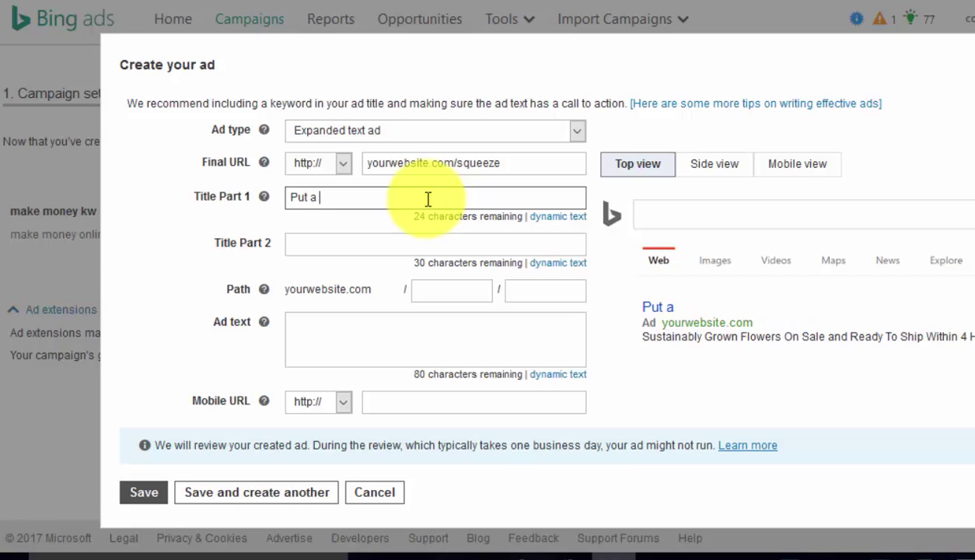
text(good he)
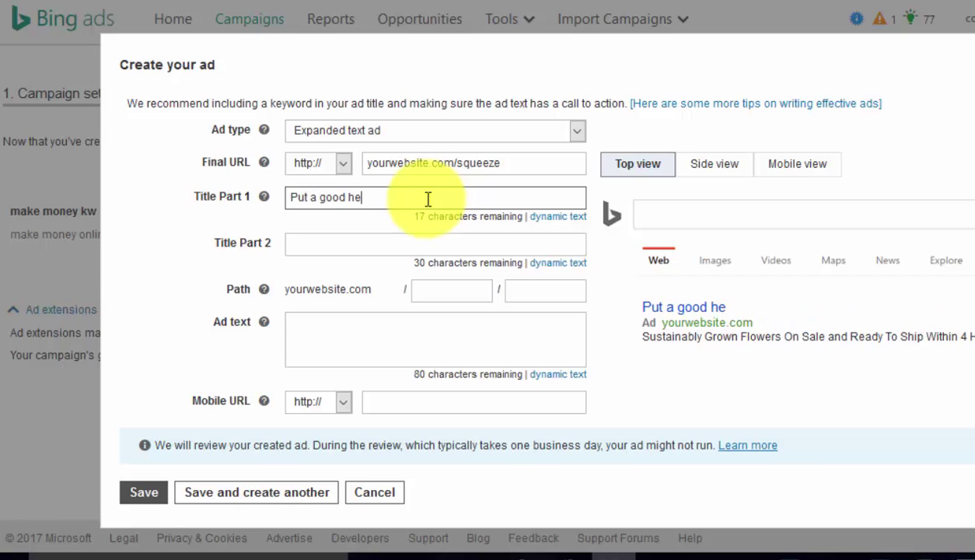
text(adline hre)
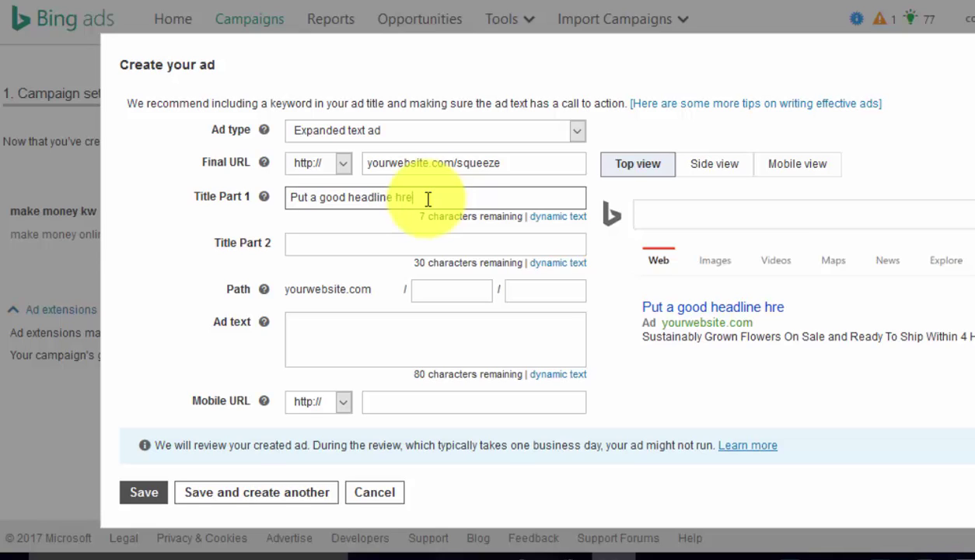
key(BackSpace)
key(BackSpace)
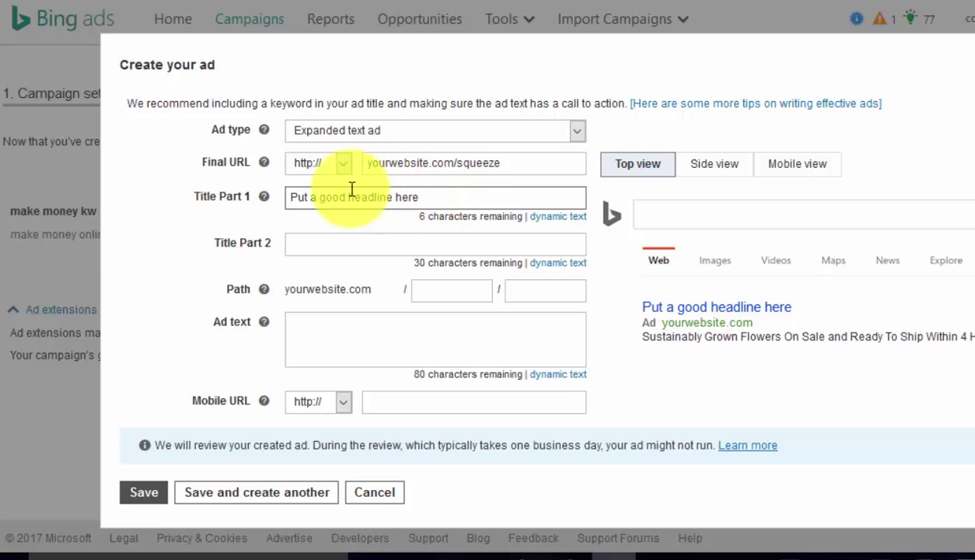
Step: Add second headline 'Put Another Line Here' and ad text 'Put your ad copy here'
click(350, 248)
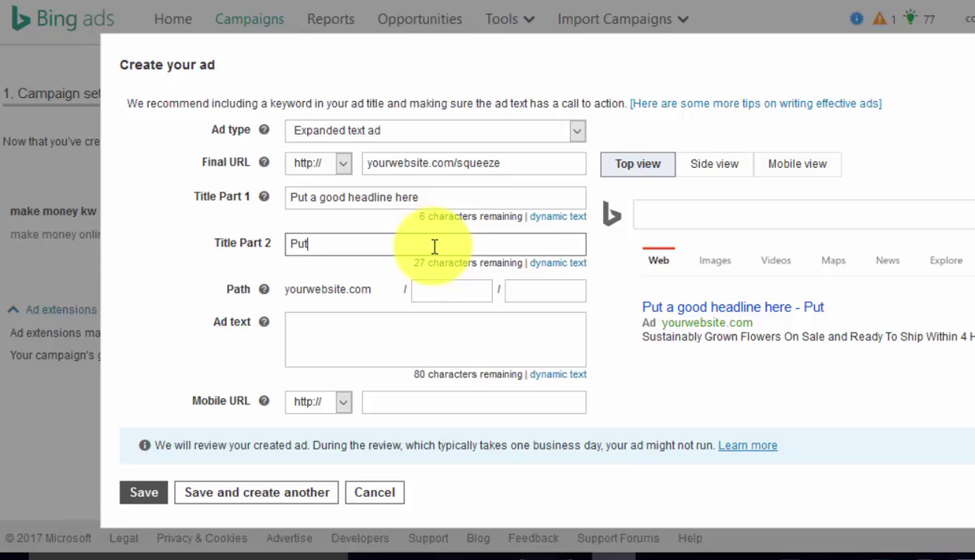
text(nother Line )
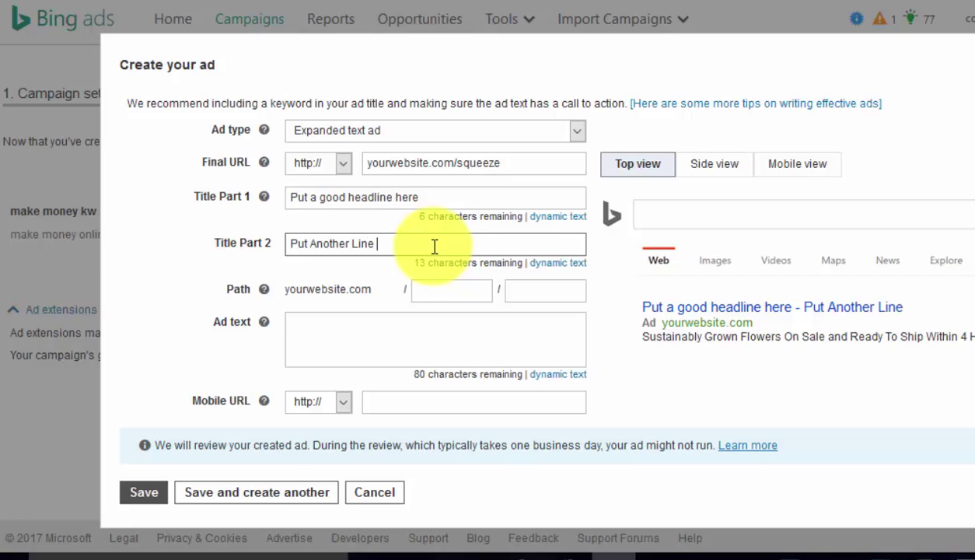
text(Here)
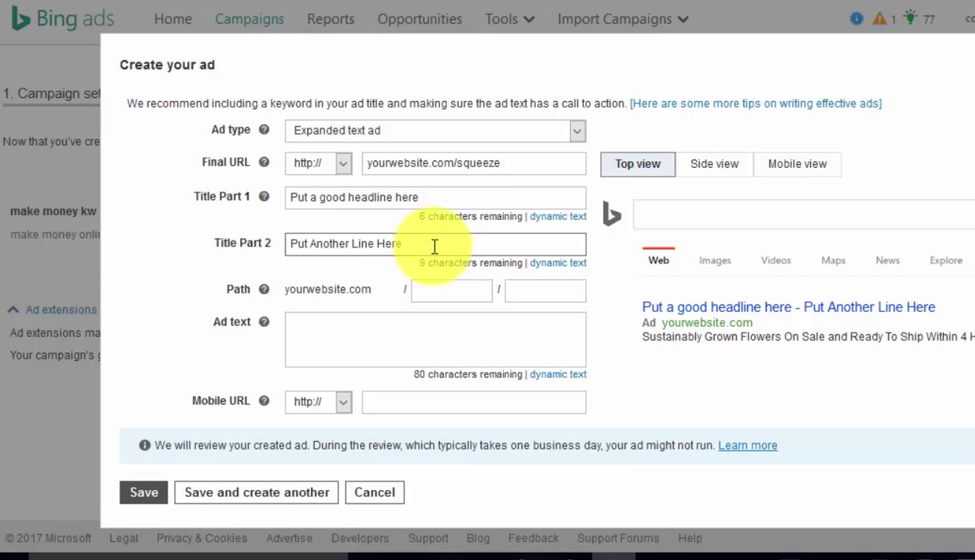
click(371, 330)
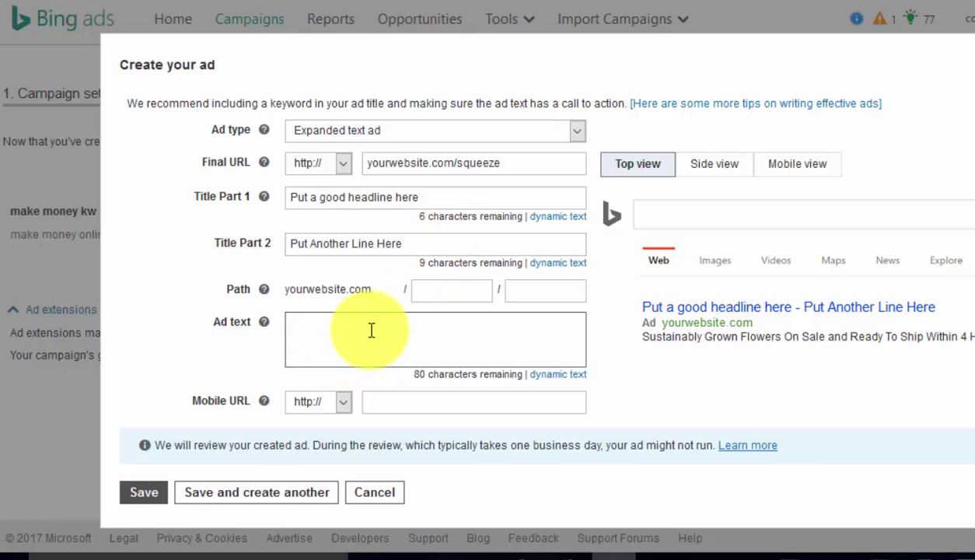
text(Put you)
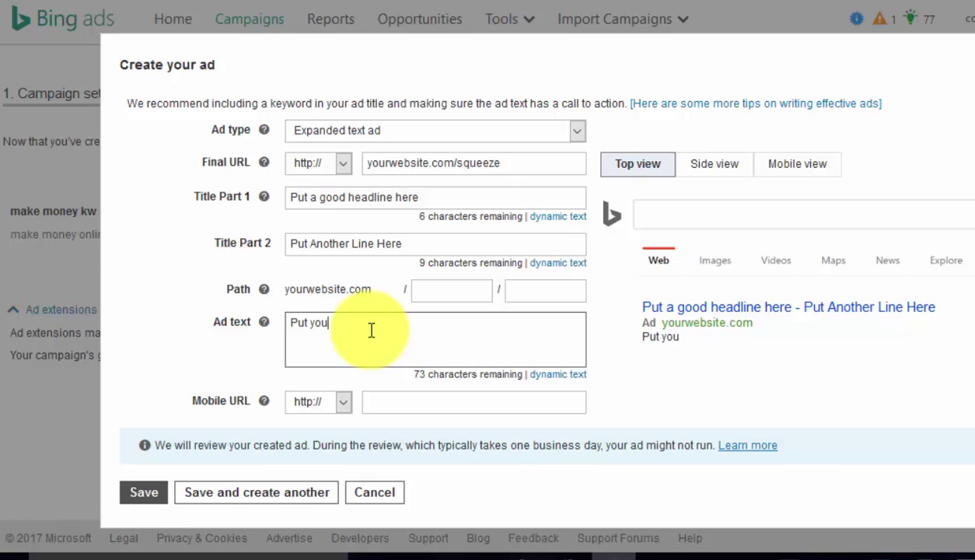
text(r ad copy)
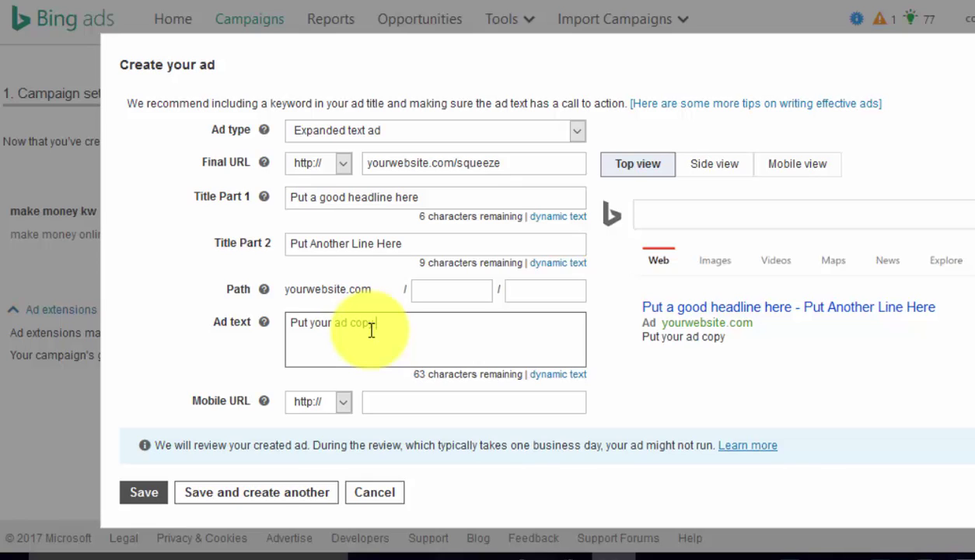
text( here)
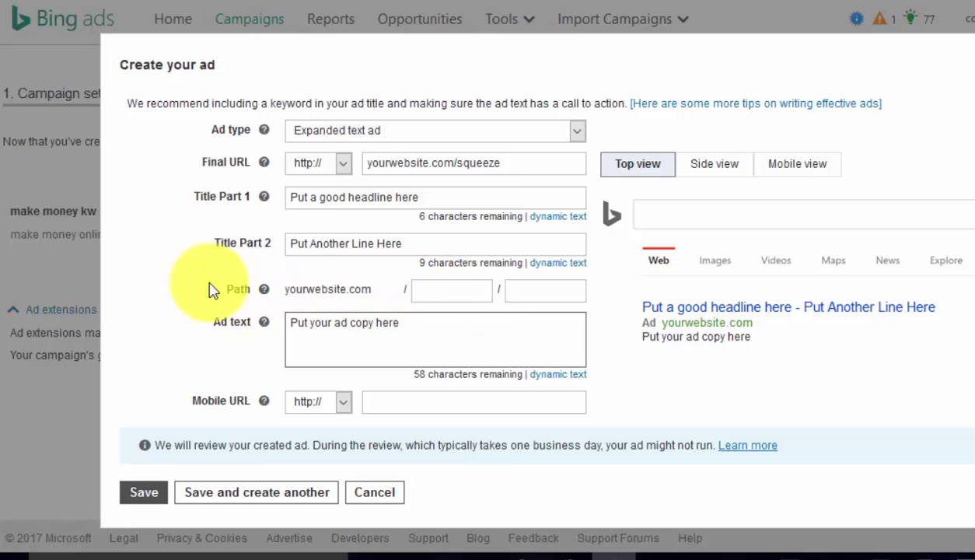
Step: Set the first display path to make-money so the preview shows yourwebsite.com/make-money
click(472, 287)
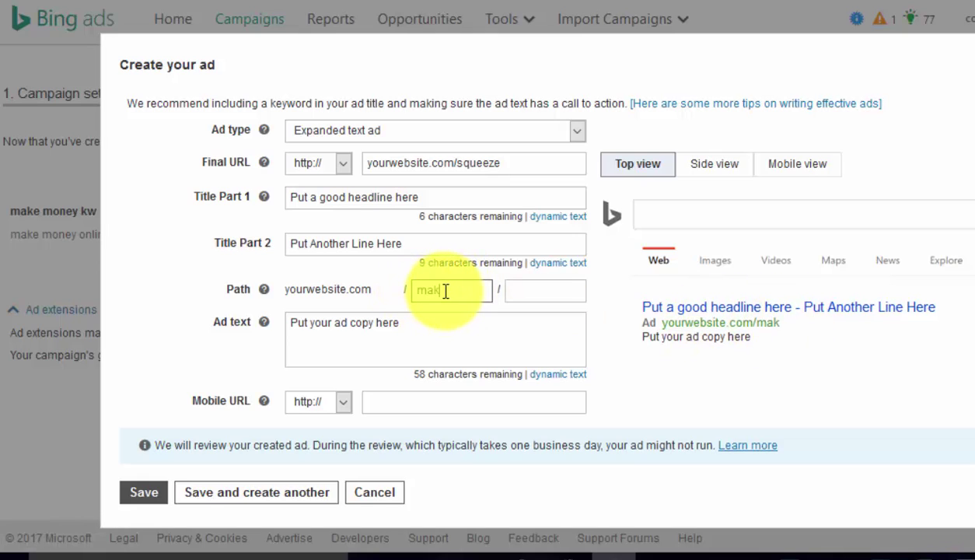
text(money)
click(576, 298)
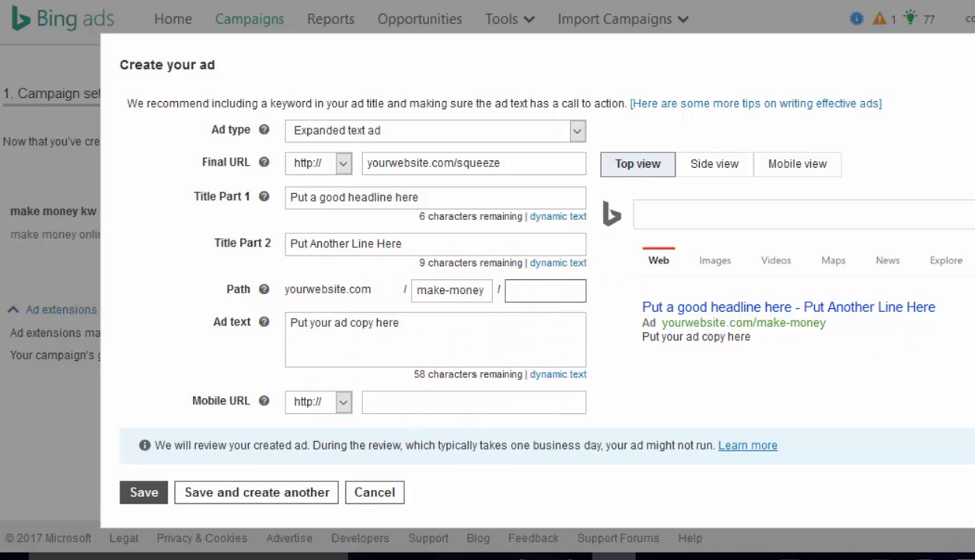
scroll(536, 272, down, 2)
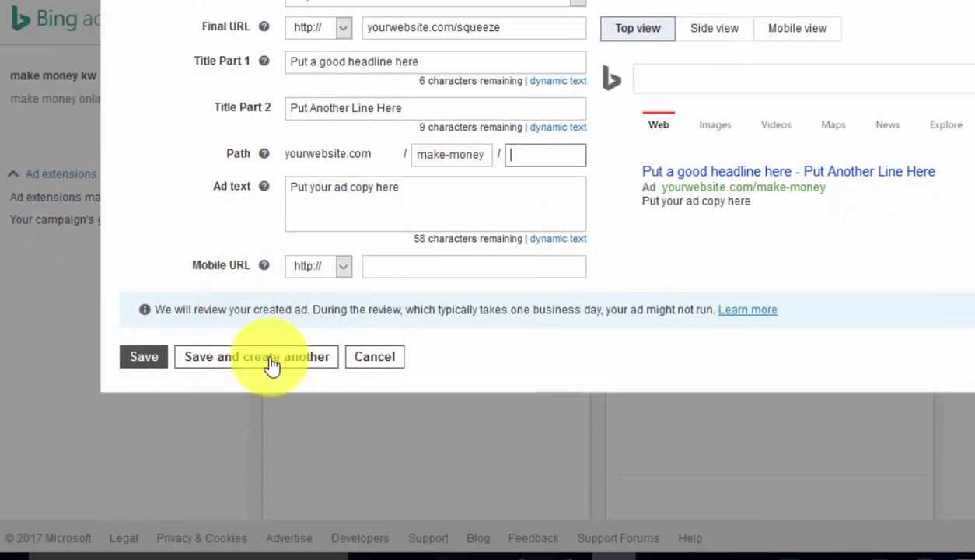
Step: Save the expanded text ad and review the sitelink, callout and snippet extension options below
click(146, 357)
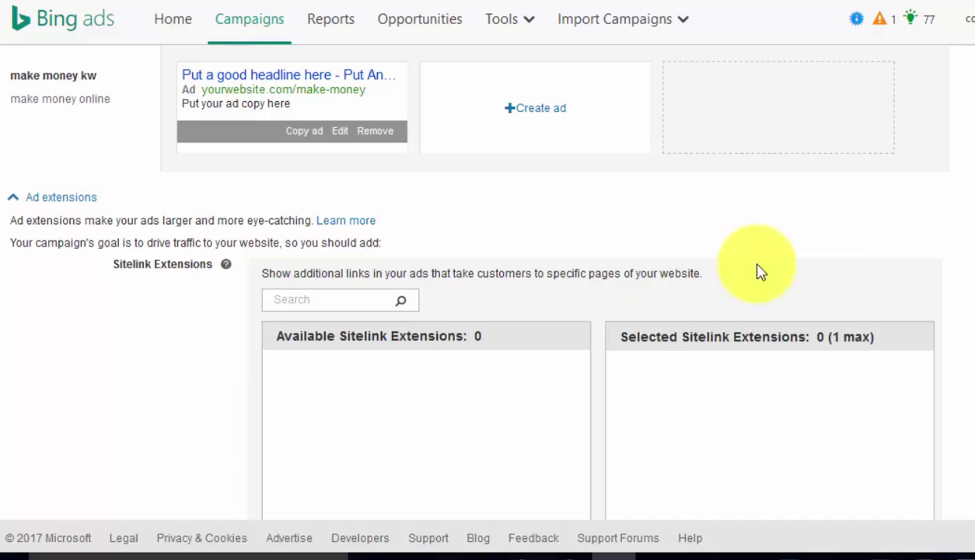
scroll(487, 280, down, 3)
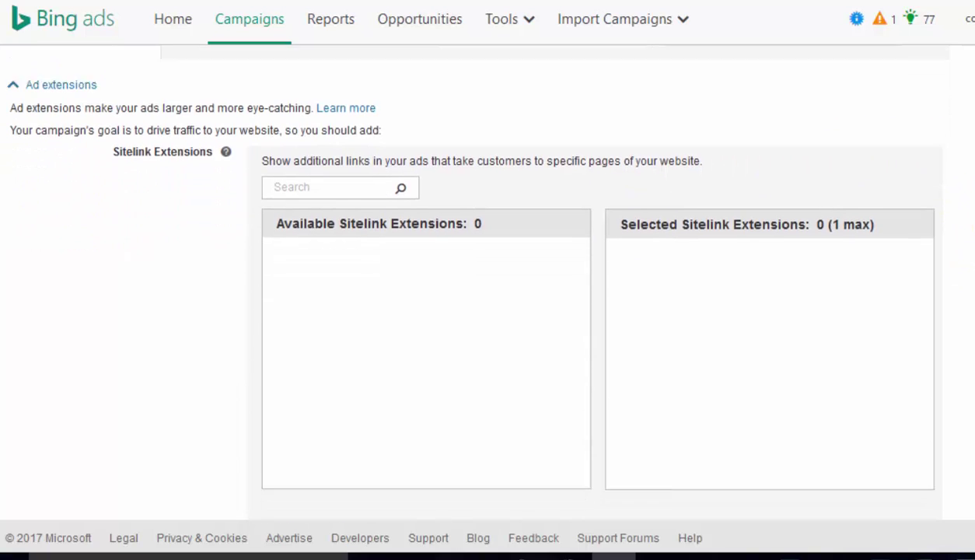
scroll(487, 280, down, 12)
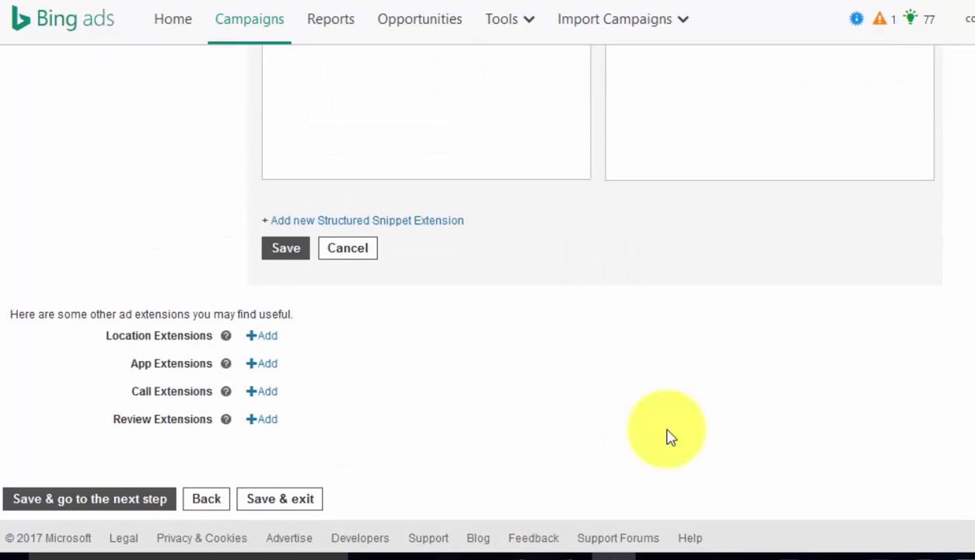
Step: Change the make money kw bid from 1.00 to 0.40 USD and save the campaign
click(142, 507)
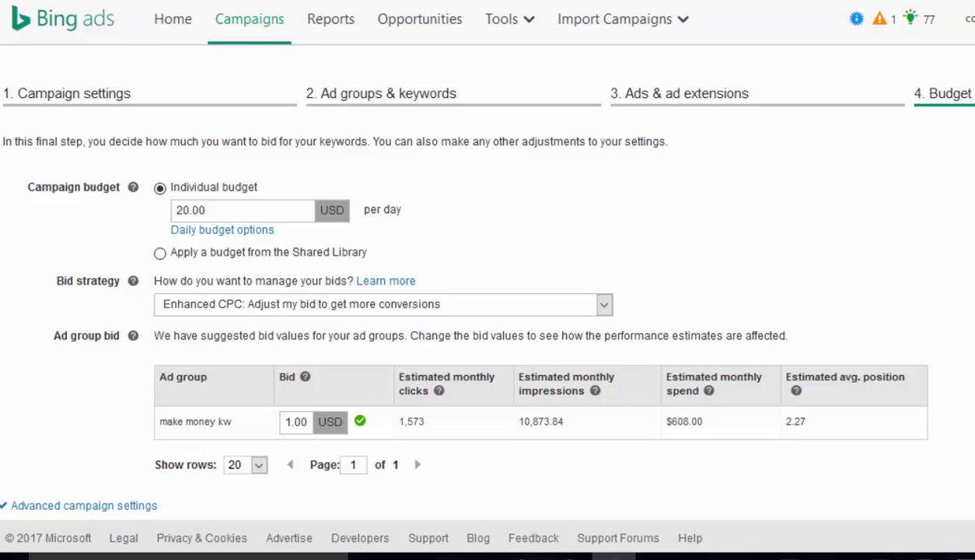
scroll(487, 311, down, 1)
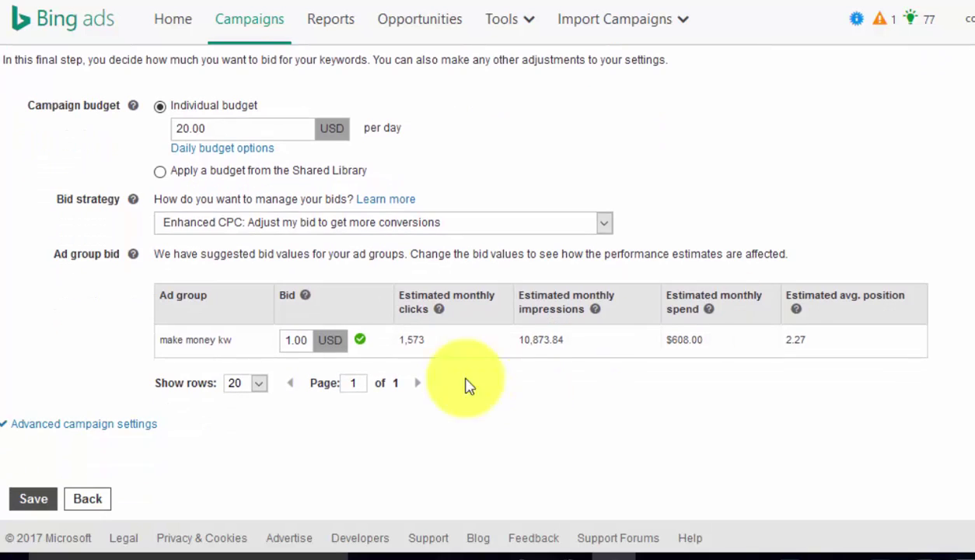
click(293, 345)
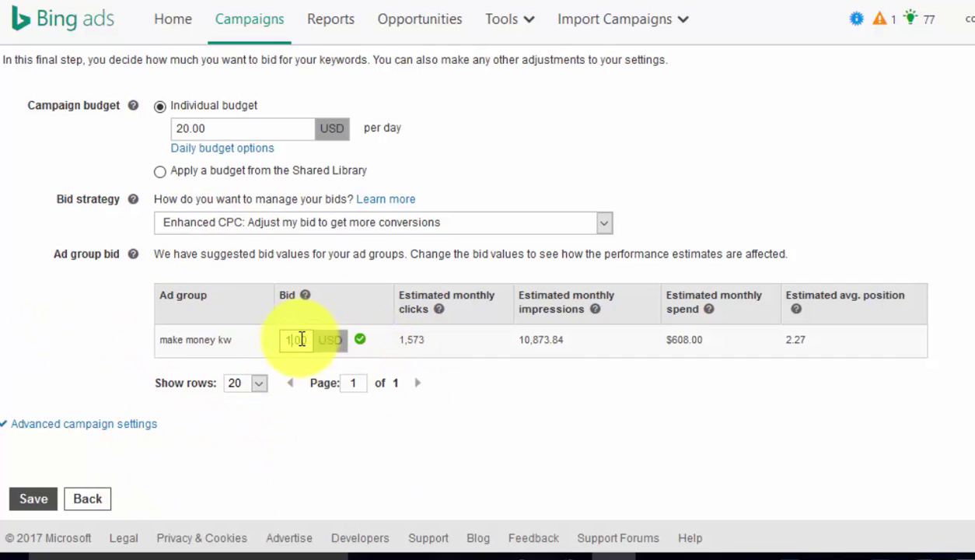
drag(303, 339, 276, 338)
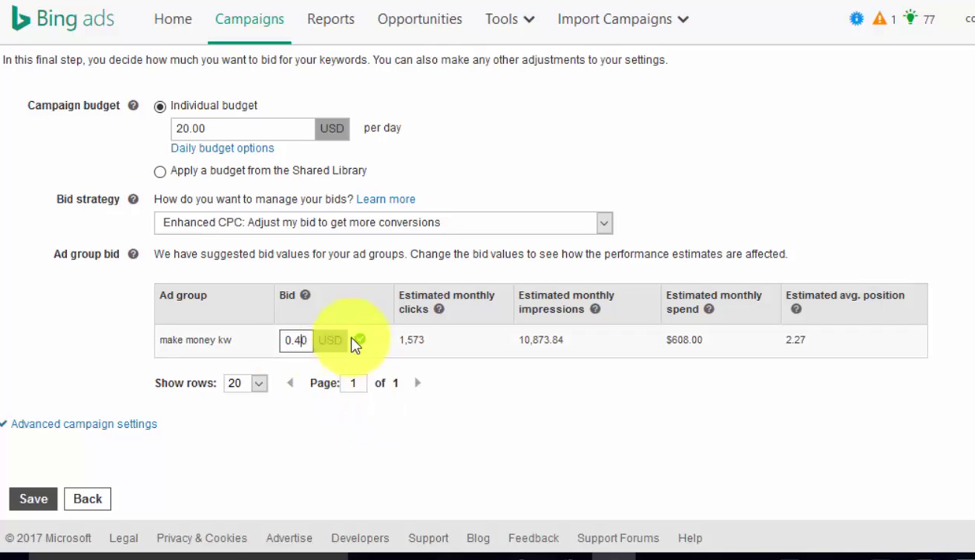
click(35, 500)
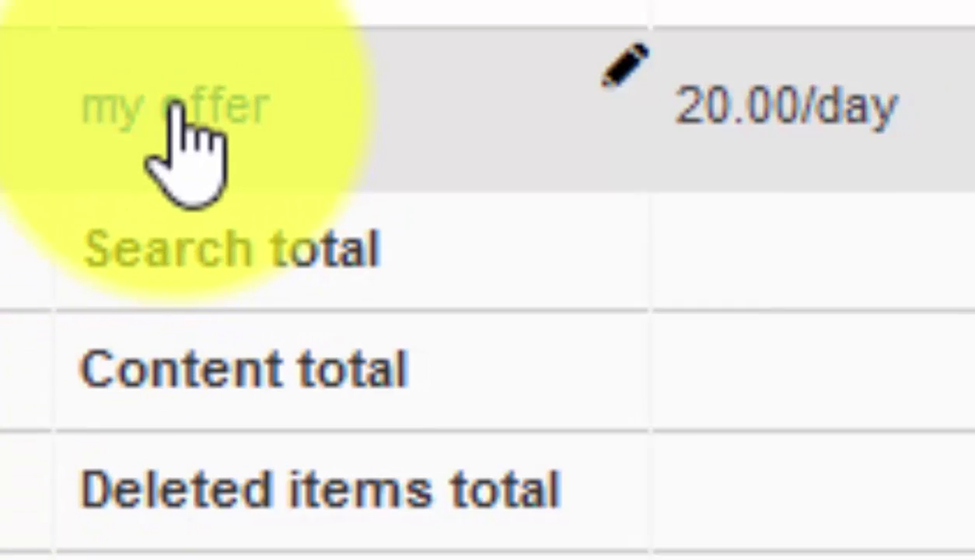
Step: Open the my offer campaign and list its ads, showing the make money kw expanded text ad as Eligible
click(183, 89)
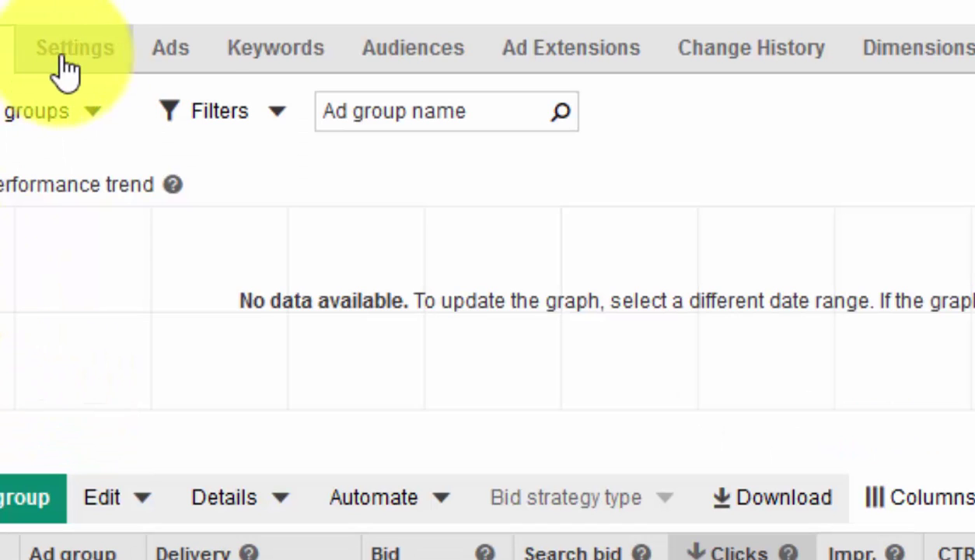
click(169, 50)
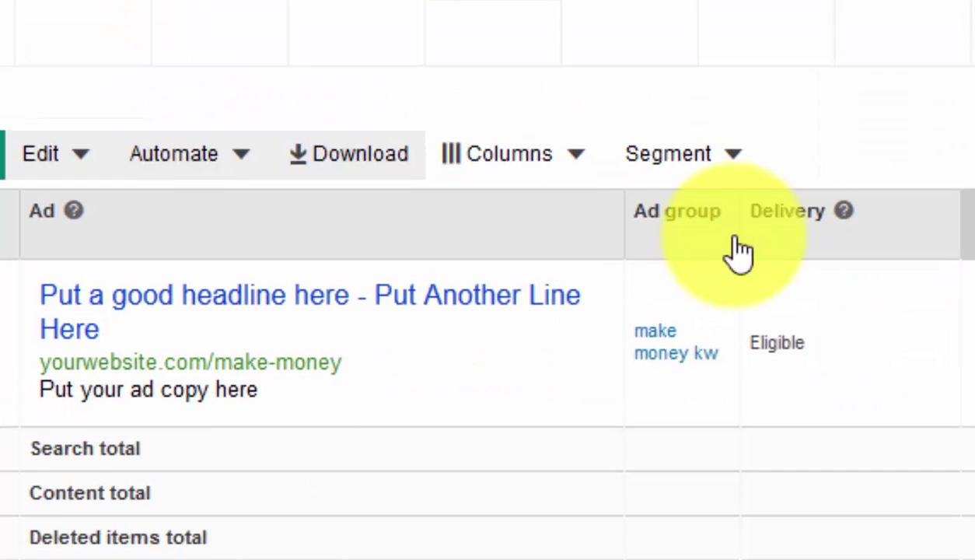
Step: Edit the make-money expanded text ad, expanding its Ad URL options to the Tracking template field
mouse_move(561, 299)
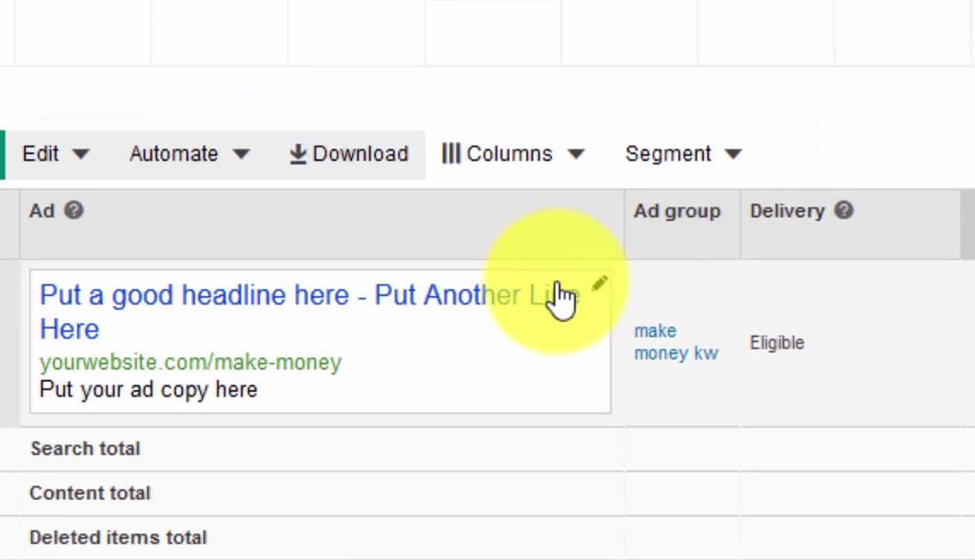
click(599, 286)
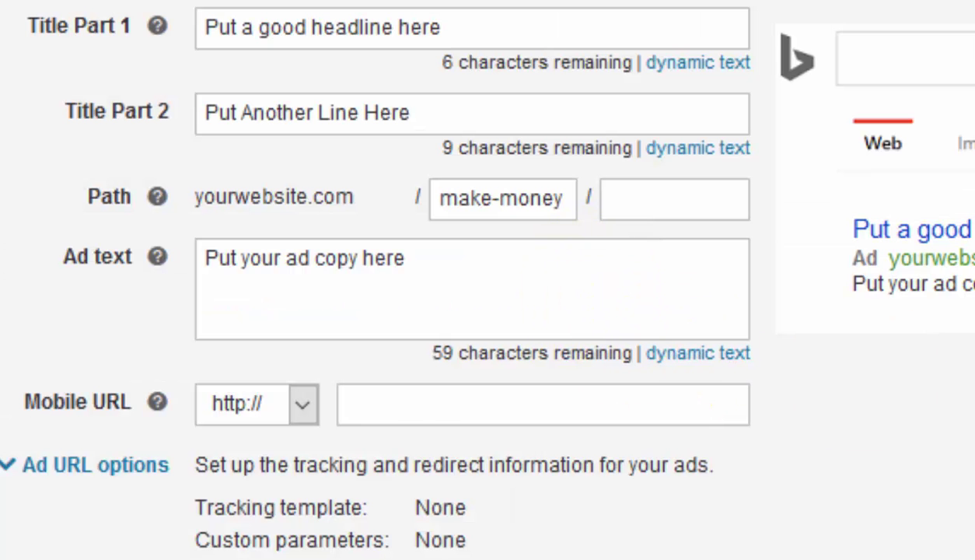
scroll(488, 311, down, 5)
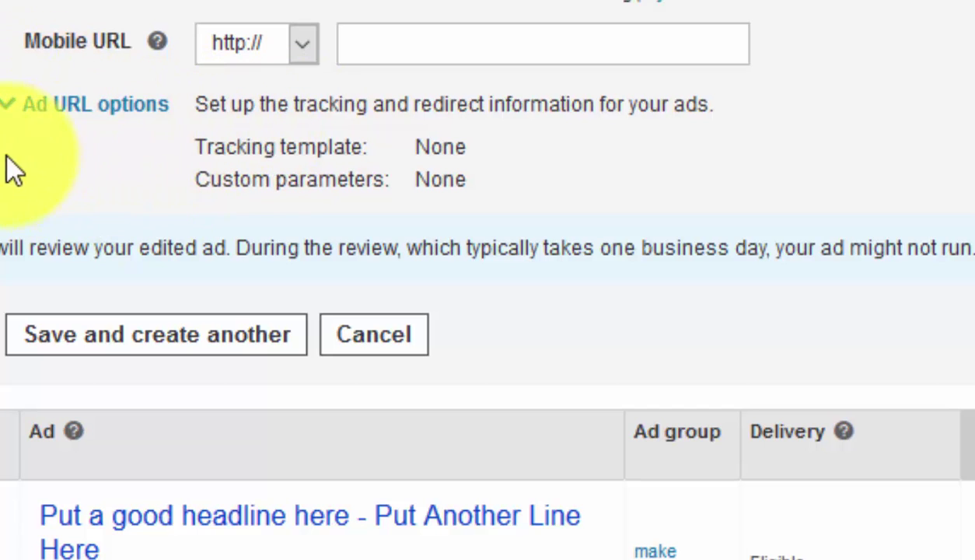
click(80, 109)
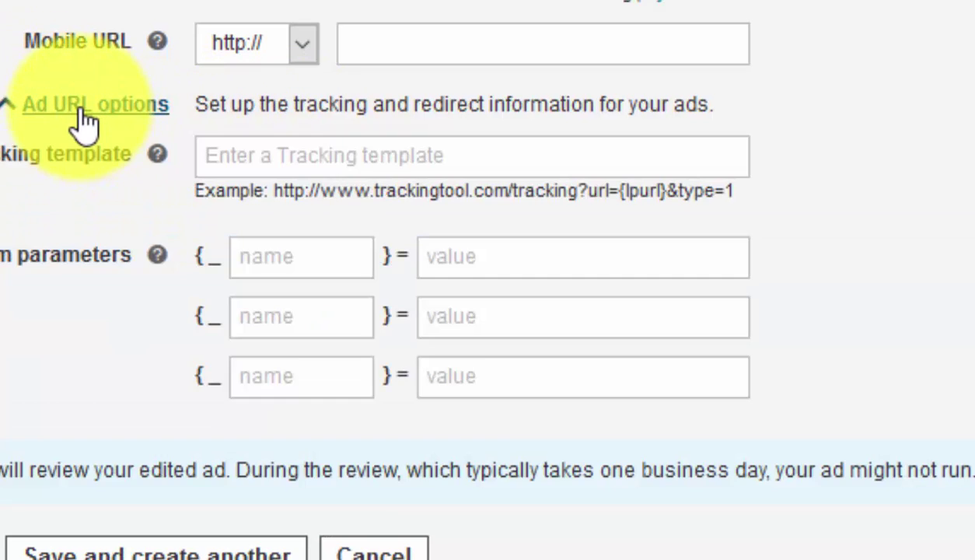
click(227, 159)
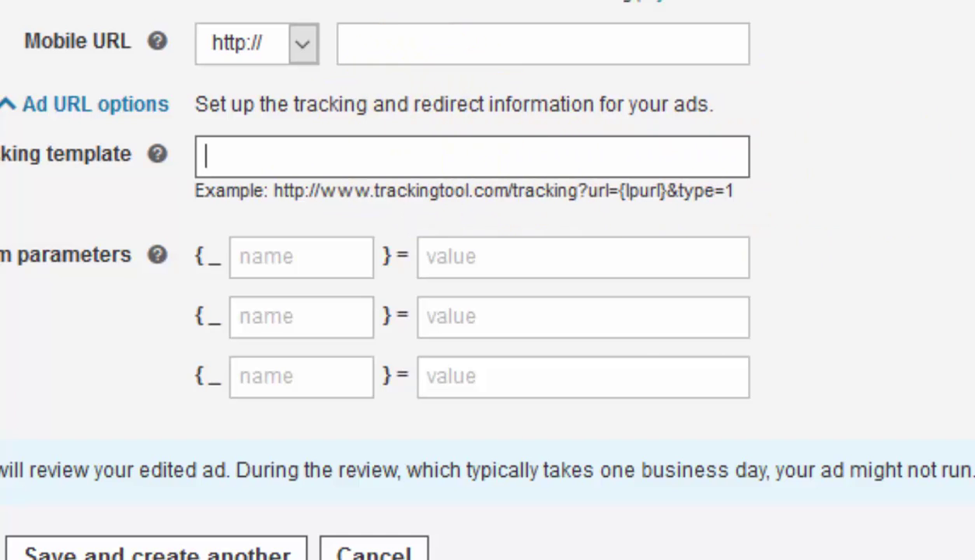
Step: Select the whole final URL yourwebsite.com/squeeze in the Edit an ad form
scroll(466, 280, up, 5)
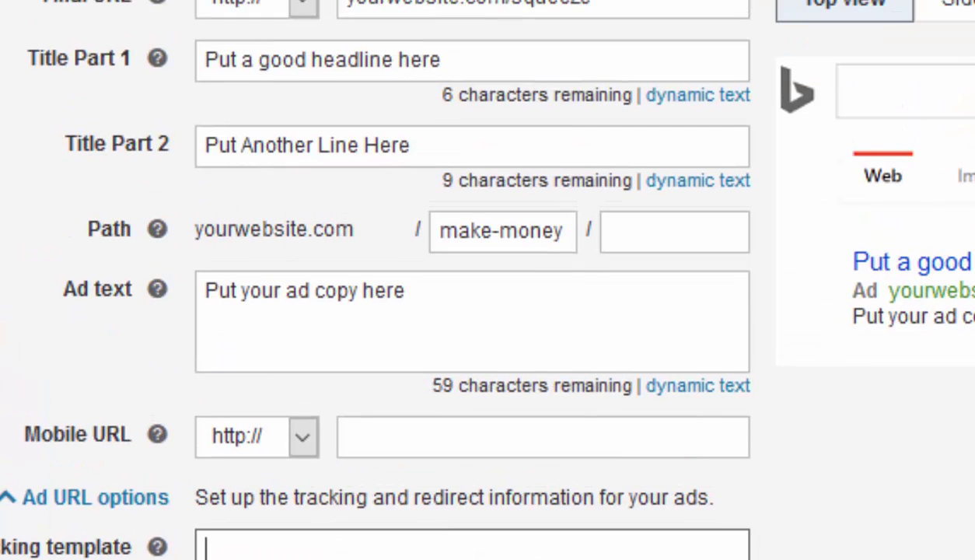
drag(646, 11, 251, 2)
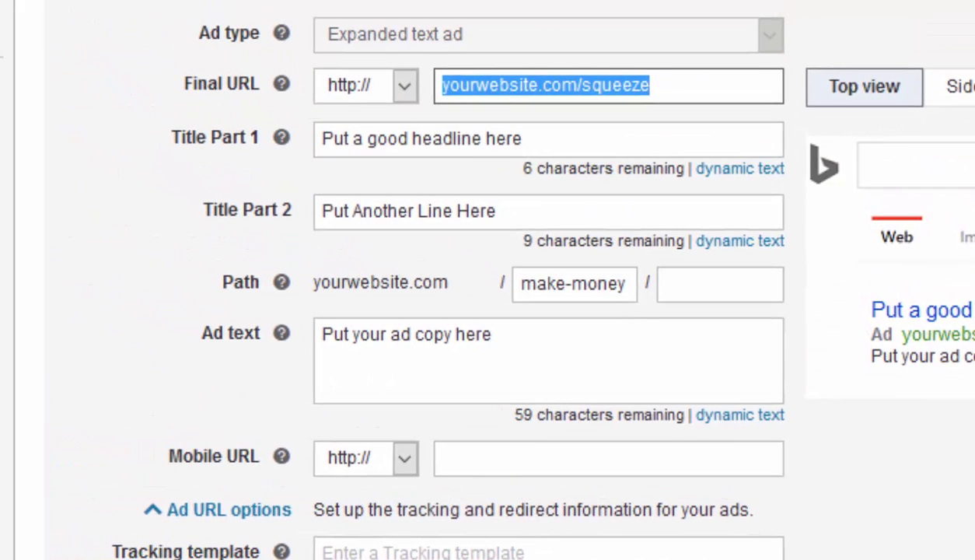
scroll(498, 280, up, 4)
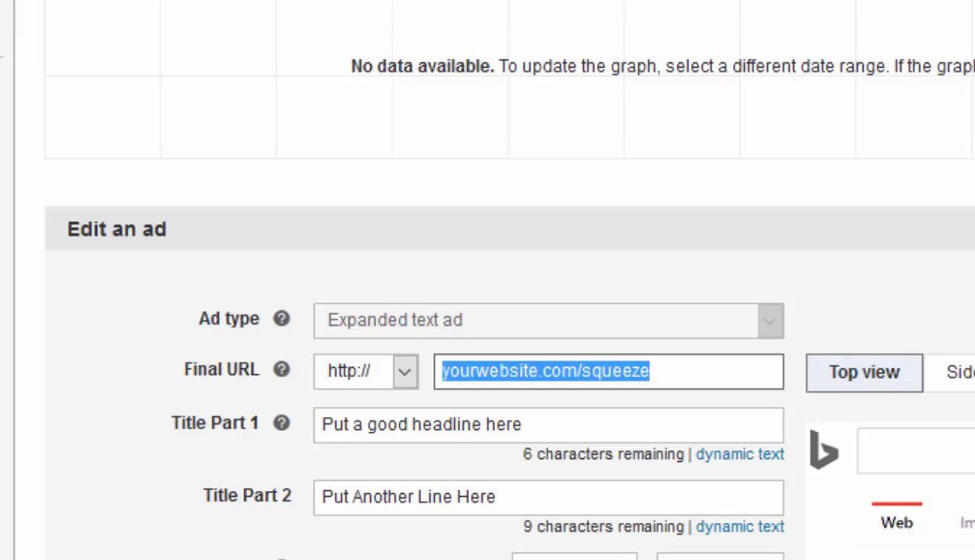
scroll(498, 279, up, 3)
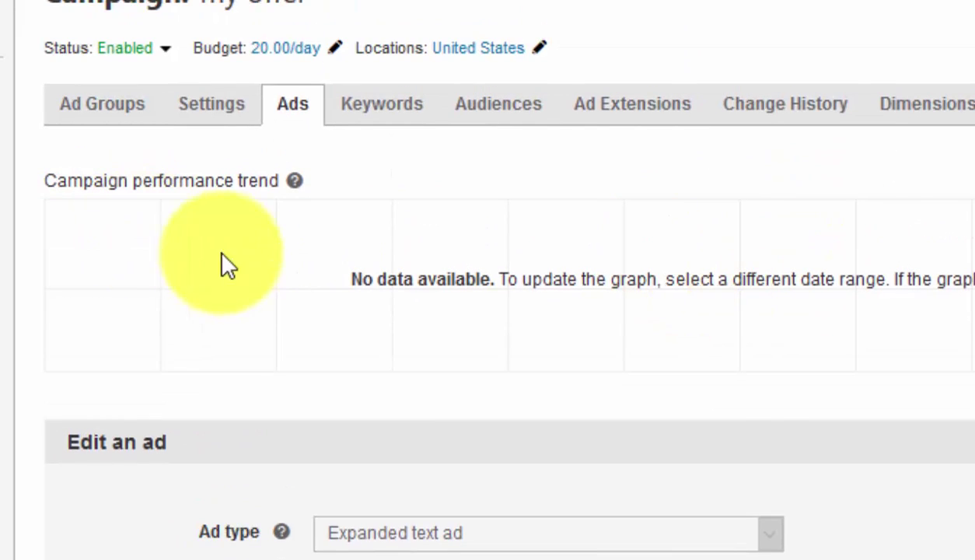